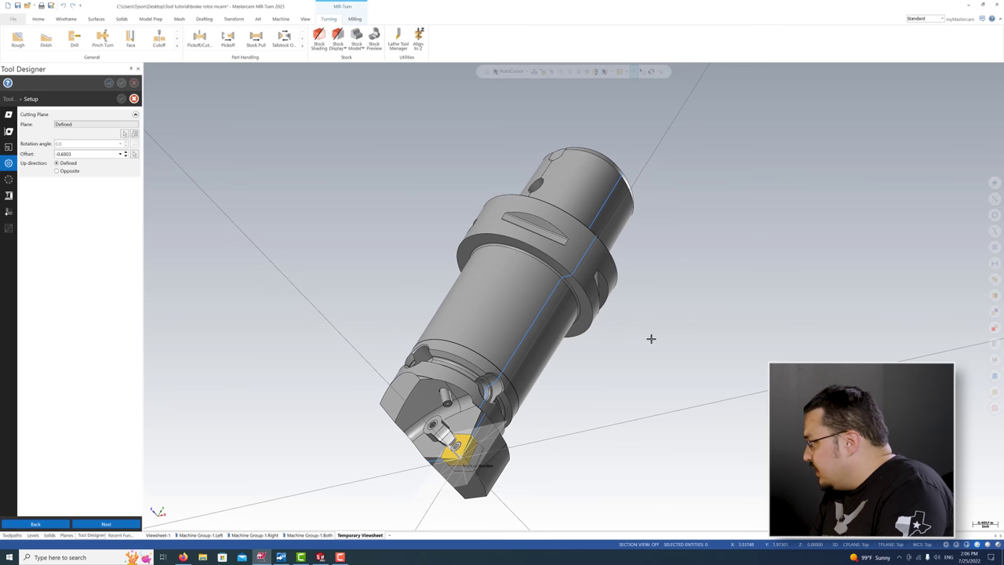
Step: Show the brake rotor side-on by choosing a standard view from the graphics-window menu
right_click(651, 339)
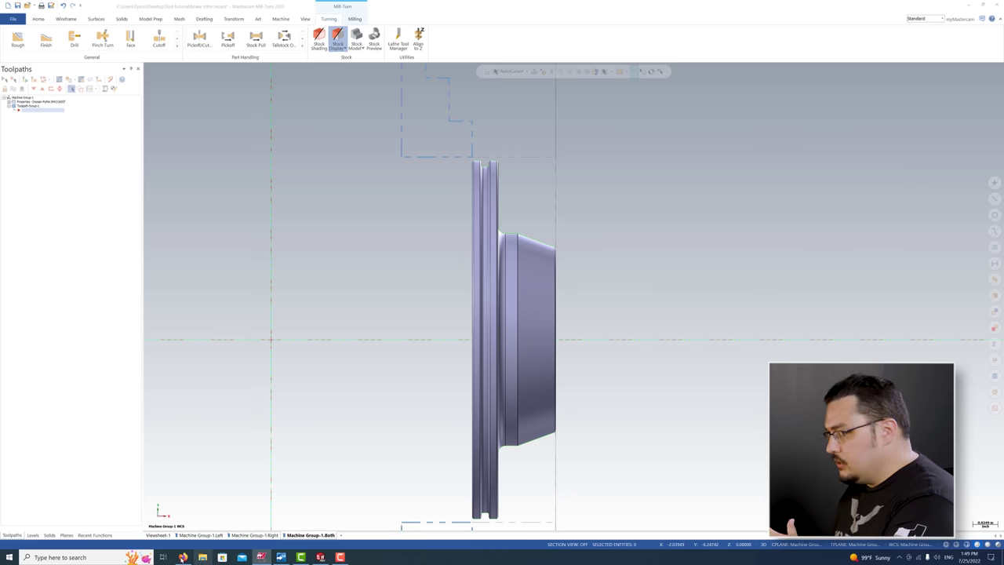
Step: Bring the Kennametal NOVO tool list with the KM50TS CNGA434 assembly to the front
click(183, 557)
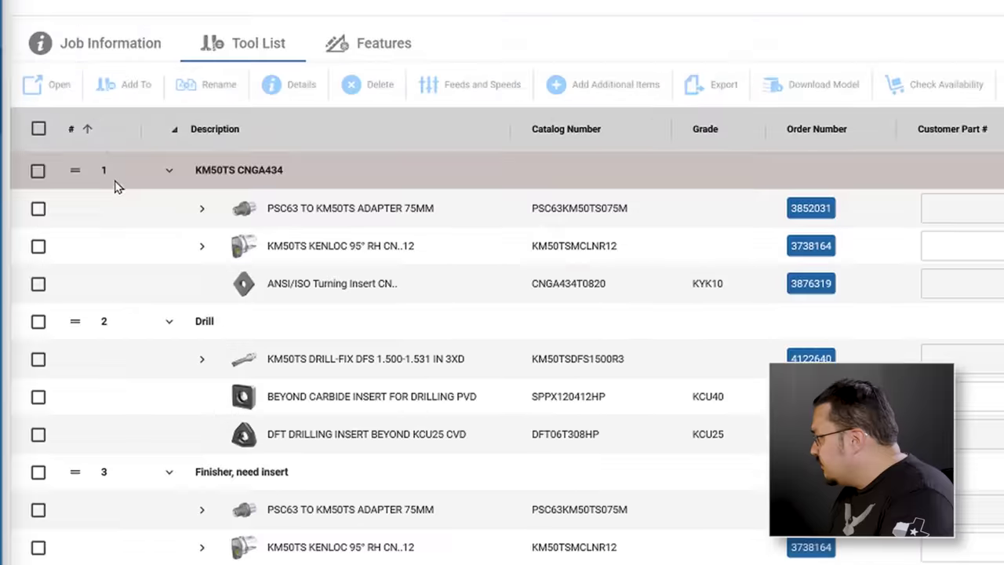
Step: Select KM50TS CNGA434 and download the current assembly's 3D rendered model as an STP file
click(37, 172)
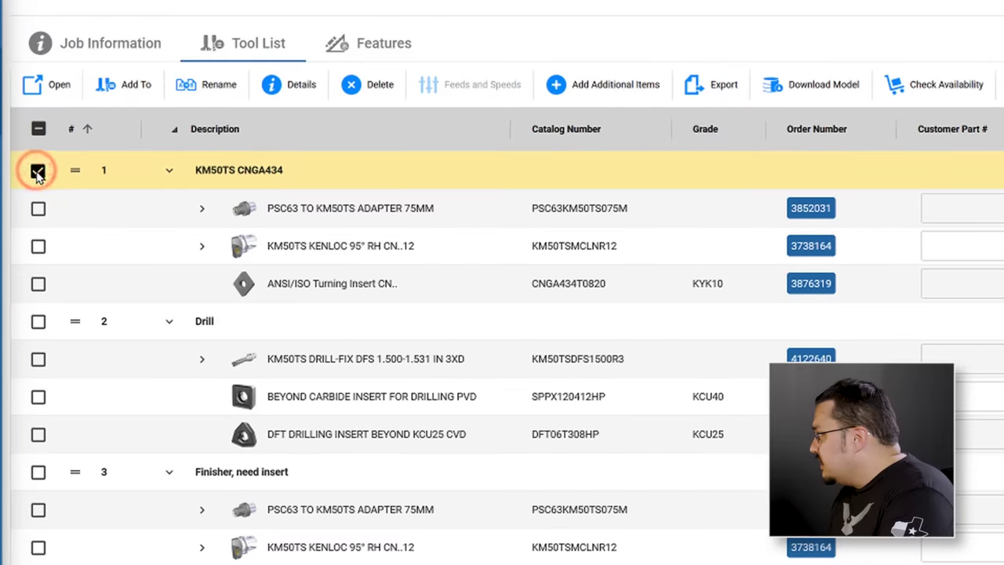
click(831, 84)
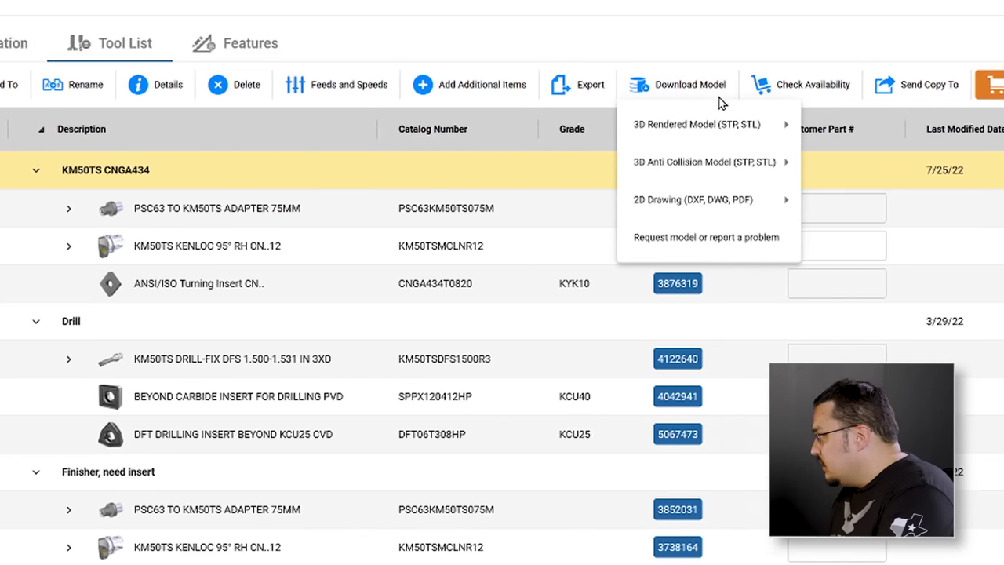
mouse_move(851, 119)
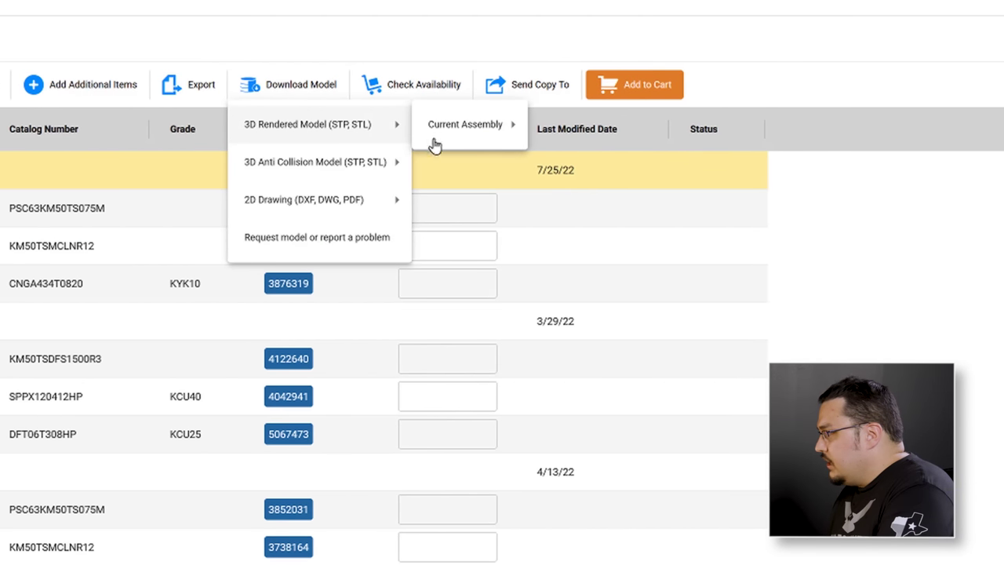
mouse_move(602, 126)
click(547, 125)
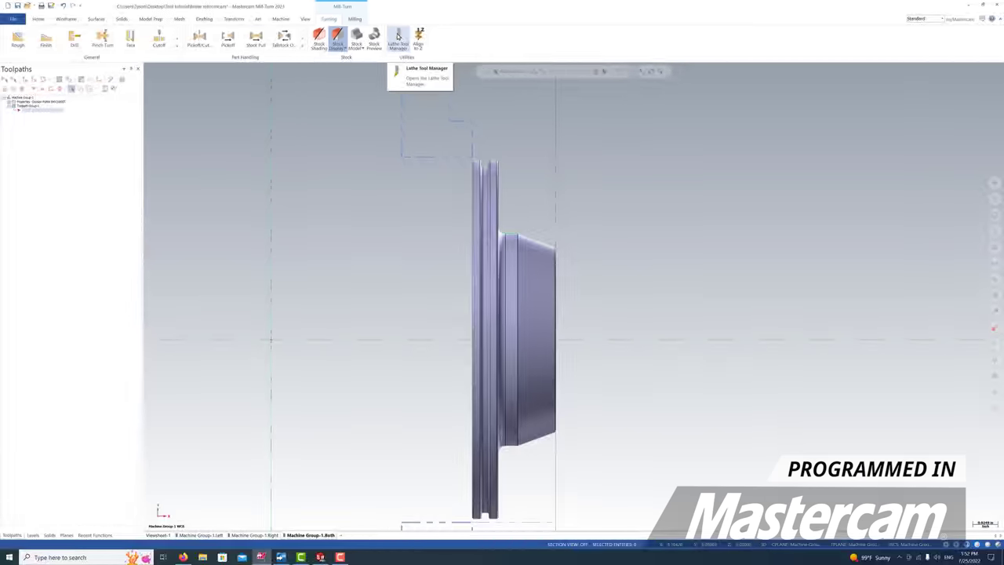
Step: From the Lathe Tool Manager, create a new 3D tool, 3D Lathe Tool-1, for general turning
click(398, 36)
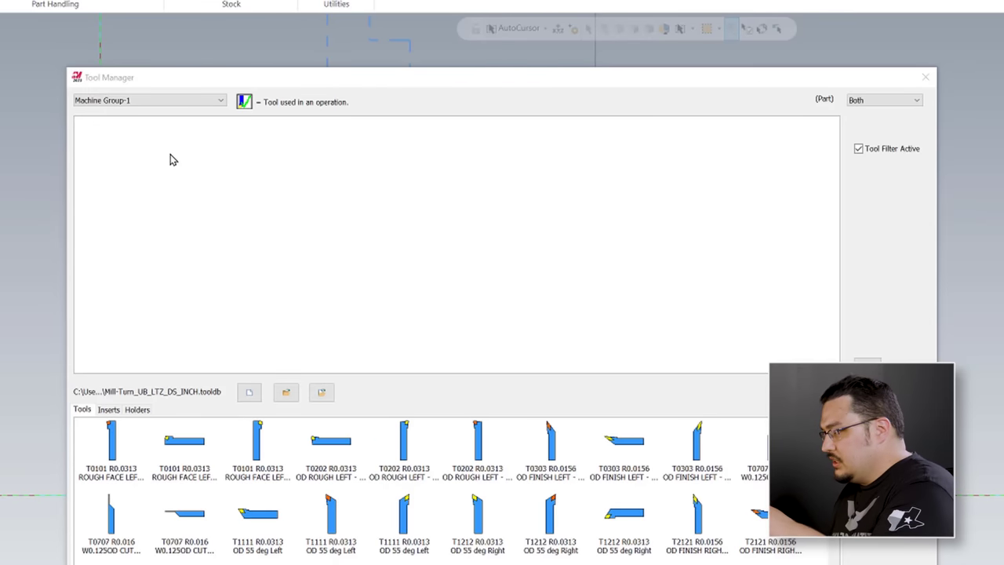
right_click(174, 160)
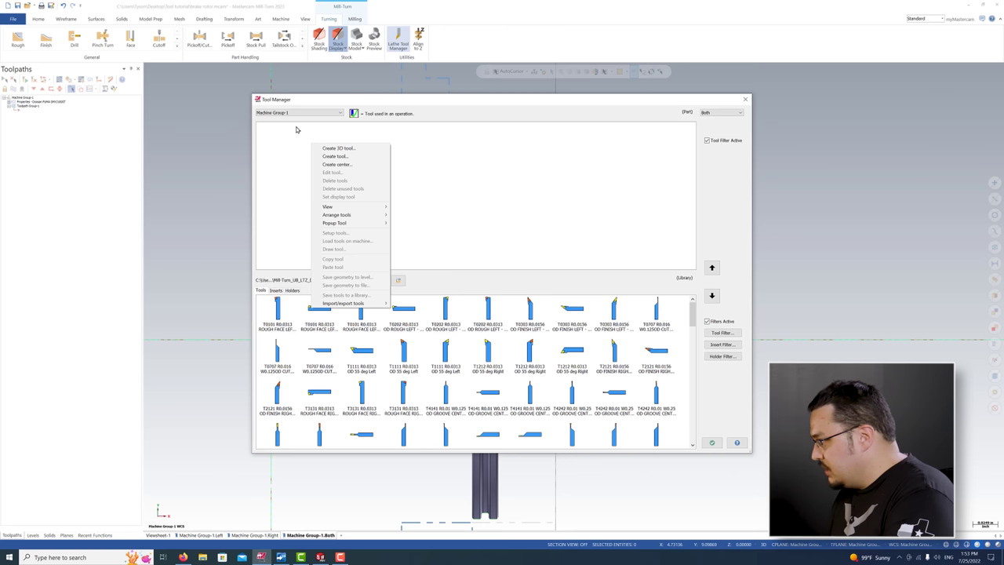
click(271, 123)
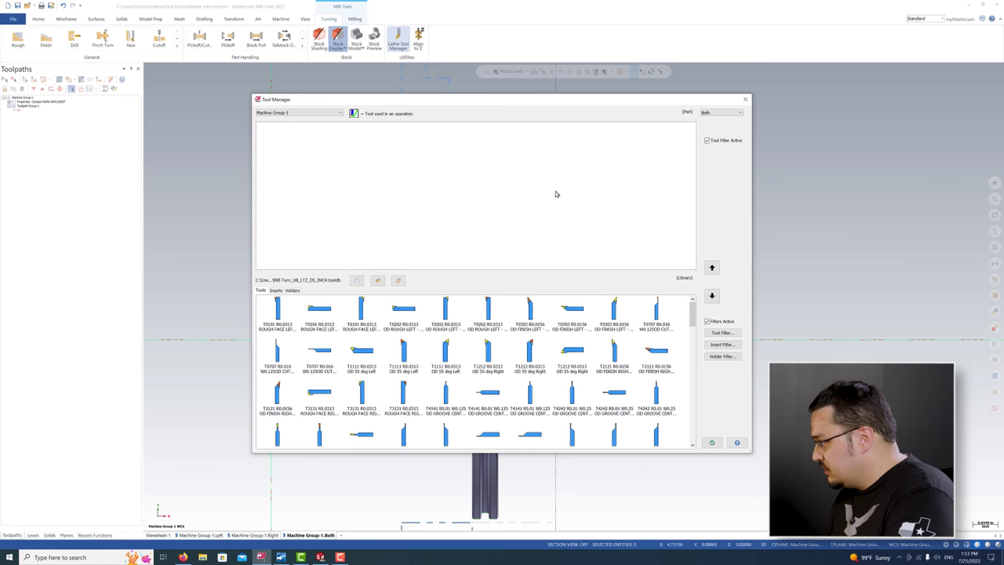
right_click(294, 147)
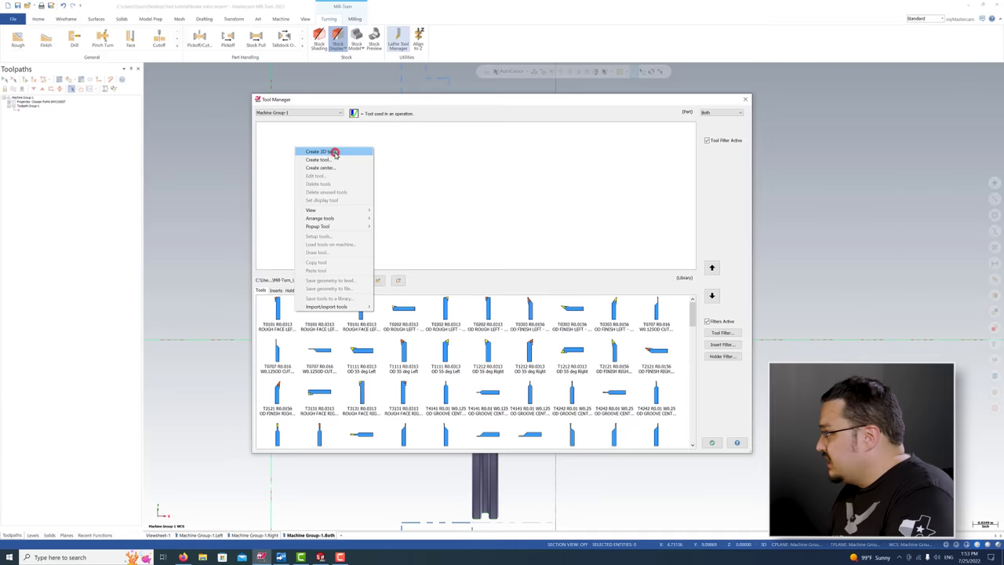
click(210, 114)
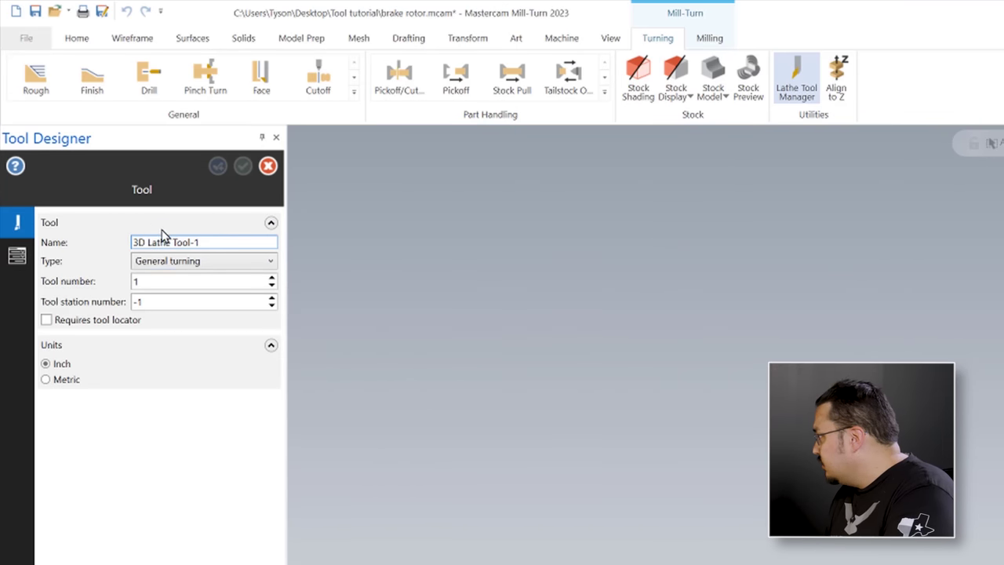
Step: Define a new Adapter component on the Tool Assembly page
click(188, 261)
click(196, 281)
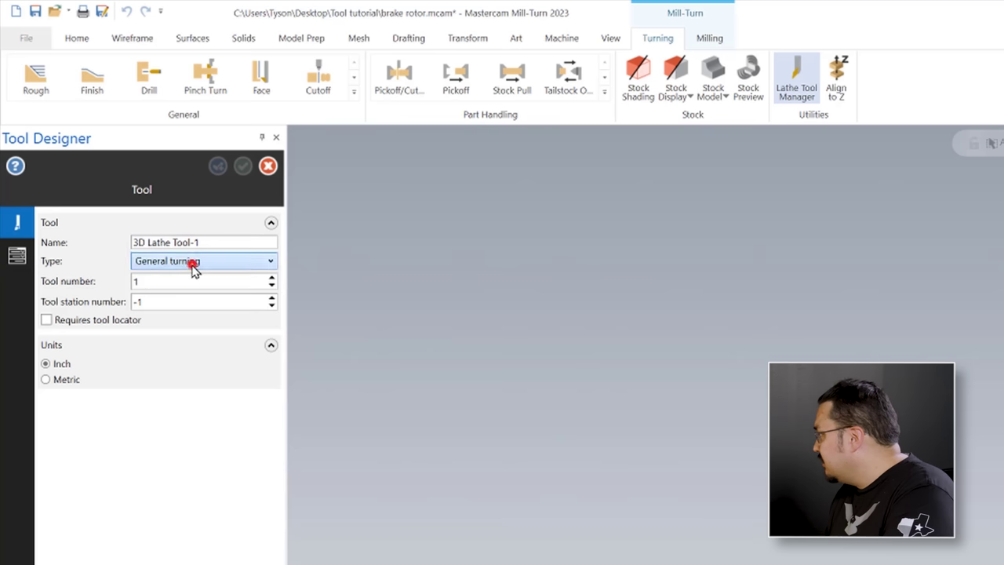
click(10, 260)
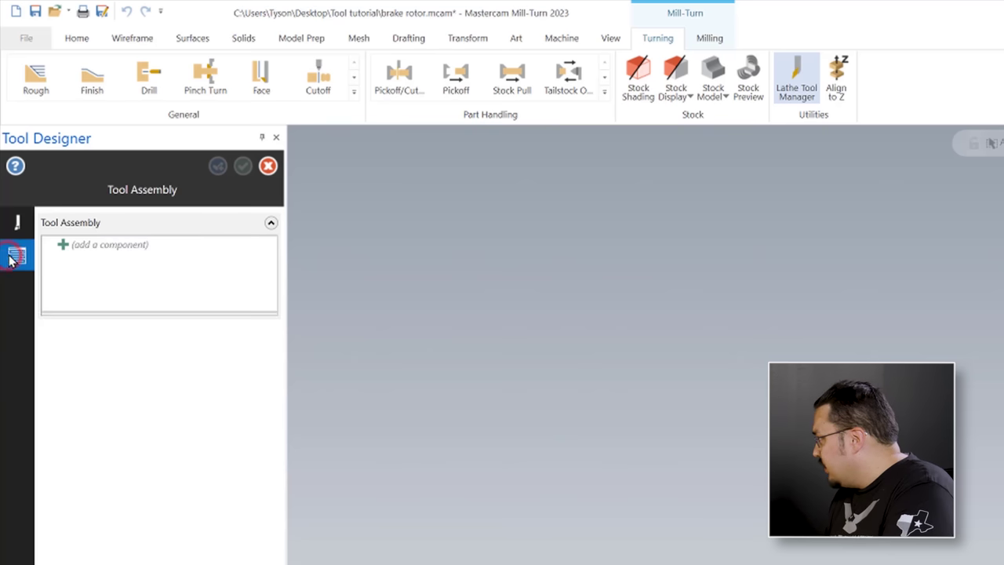
click(125, 245)
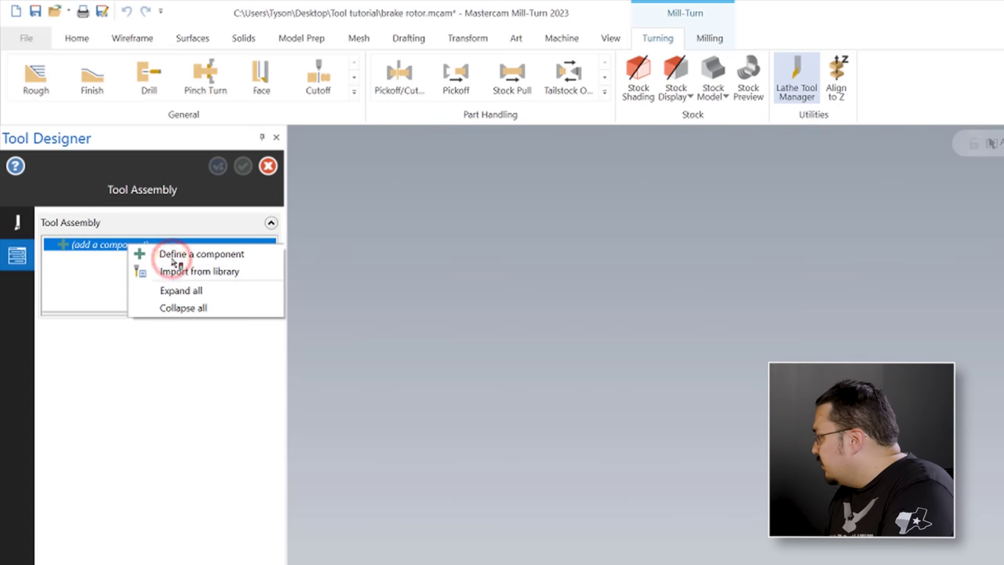
click(173, 260)
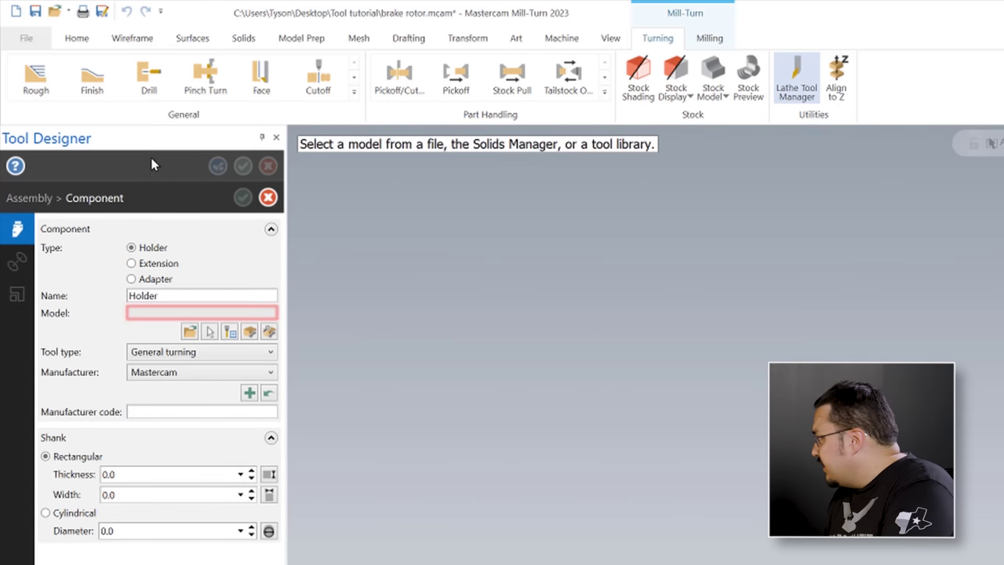
click(147, 281)
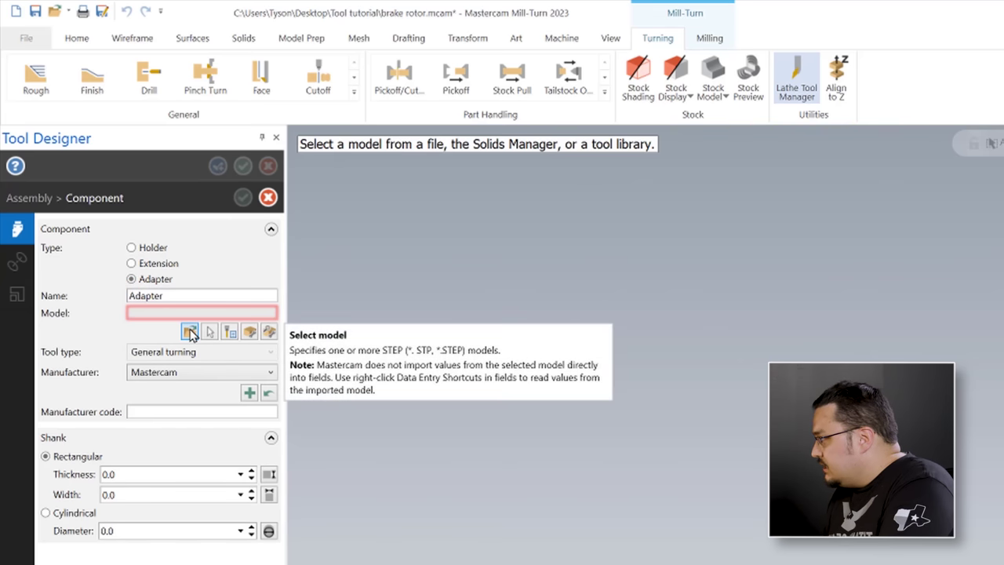
Step: Import the KM50TS CNGA434 STEP file as the adapter's model
click(190, 334)
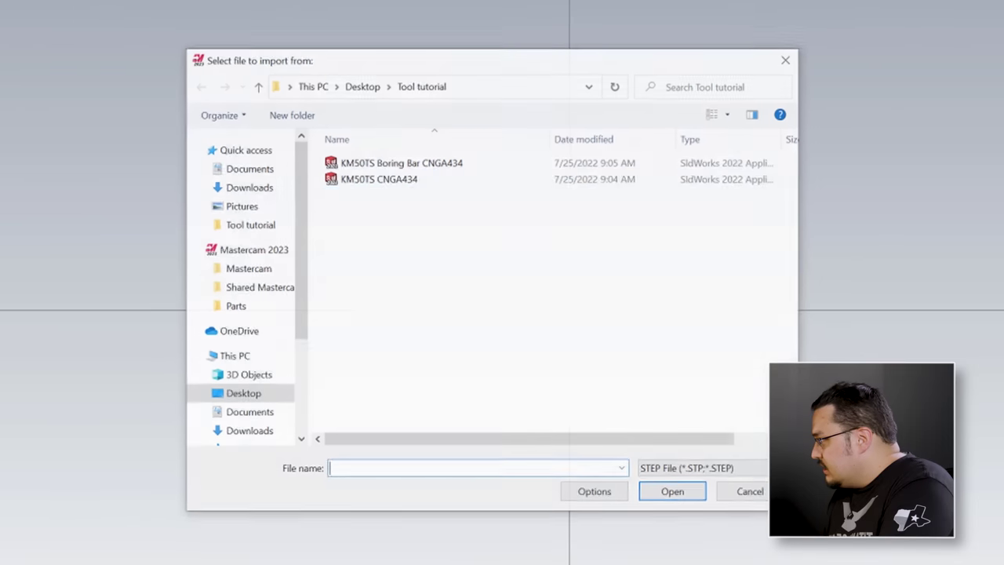
click(381, 179)
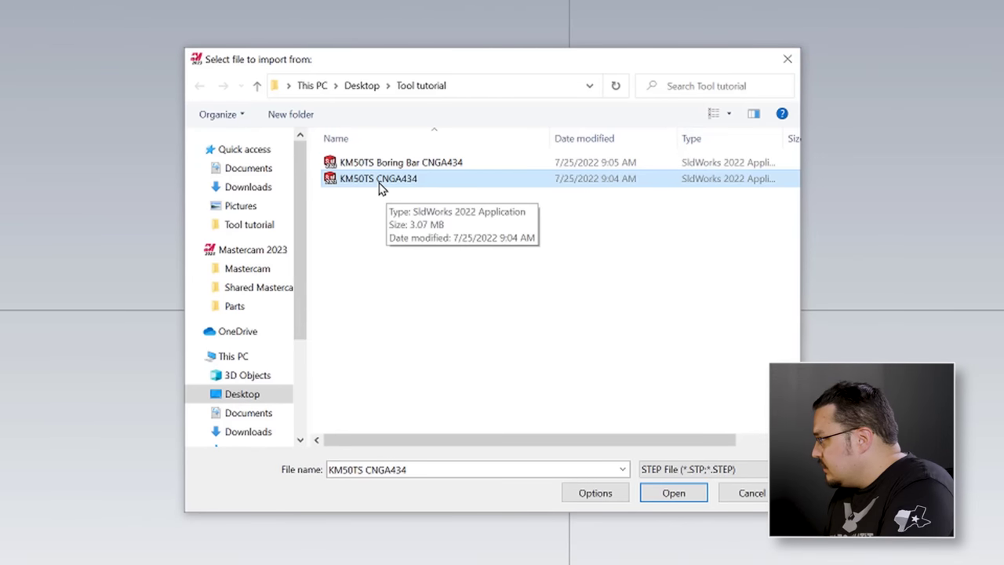
double_click(392, 182)
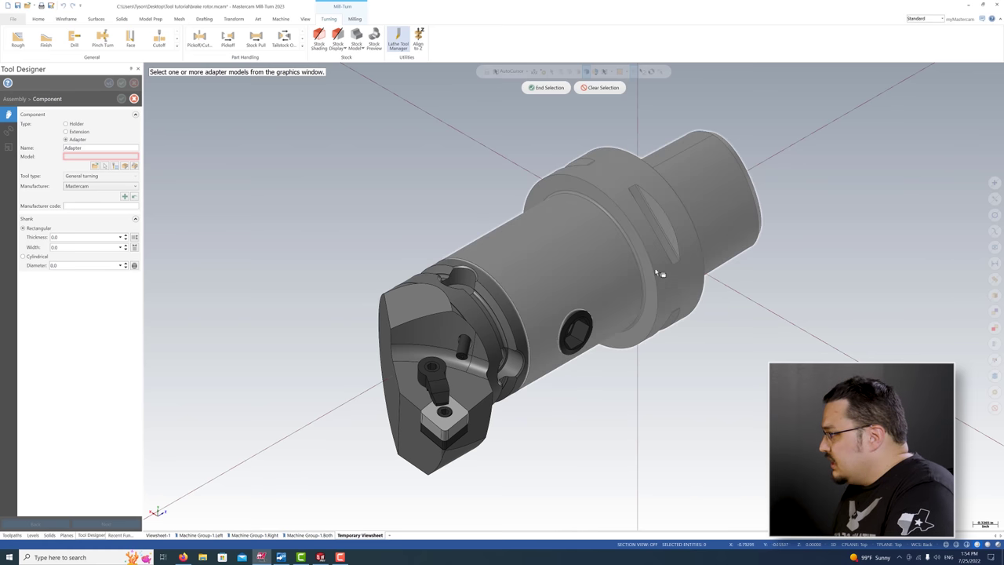
Step: Pick only the adapter solid from KM50TS CNGA434.STP as the Adapter model and inspect it side-on
click(600, 248)
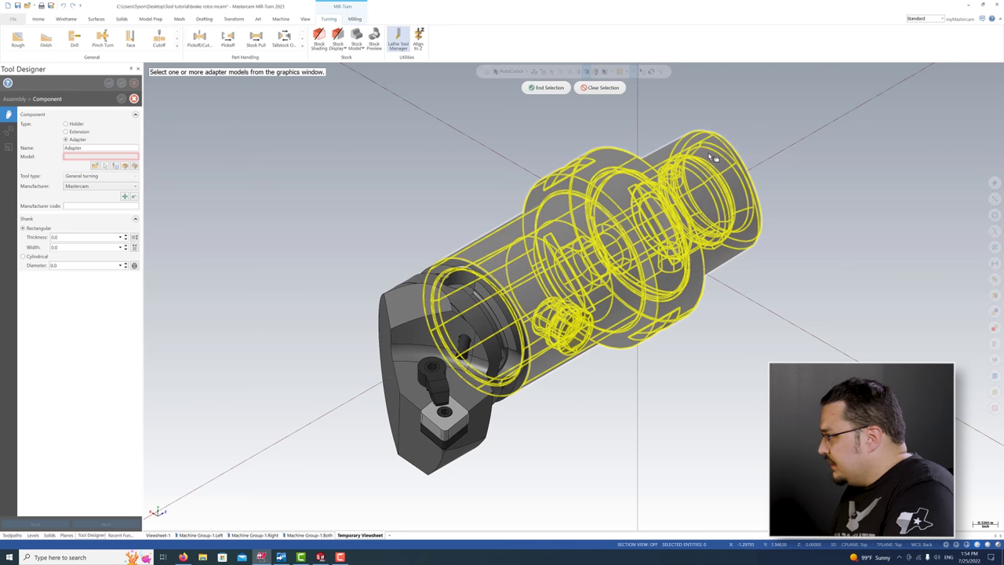
click(614, 249)
click(594, 221)
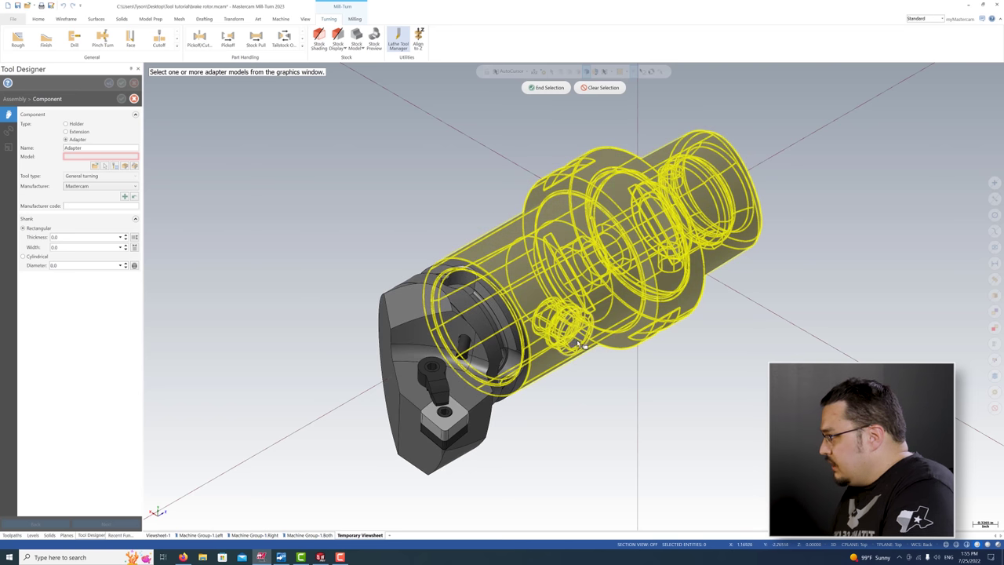
click(545, 87)
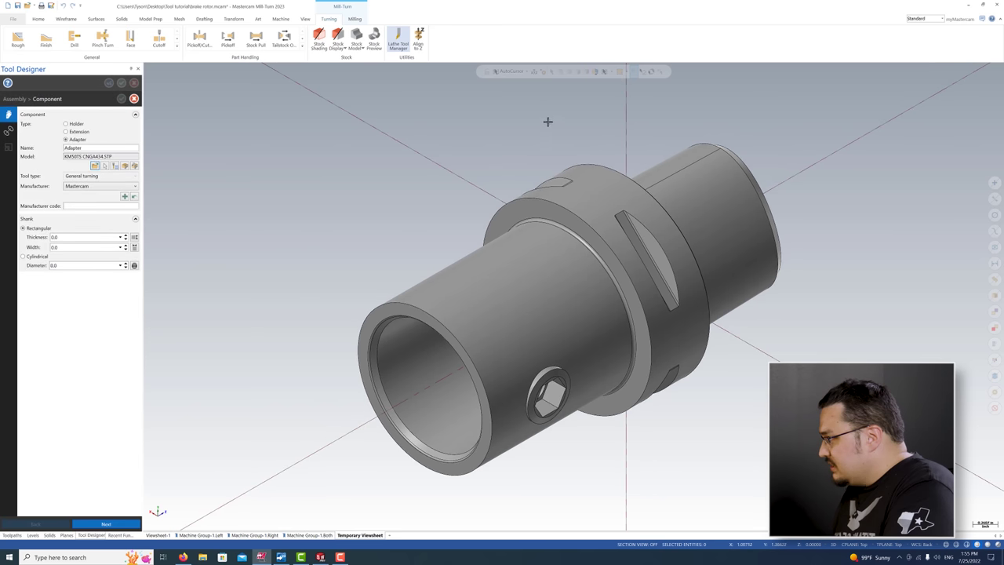
scroll(557, 145, down, 2)
middle_drag(553, 149, 453, 260)
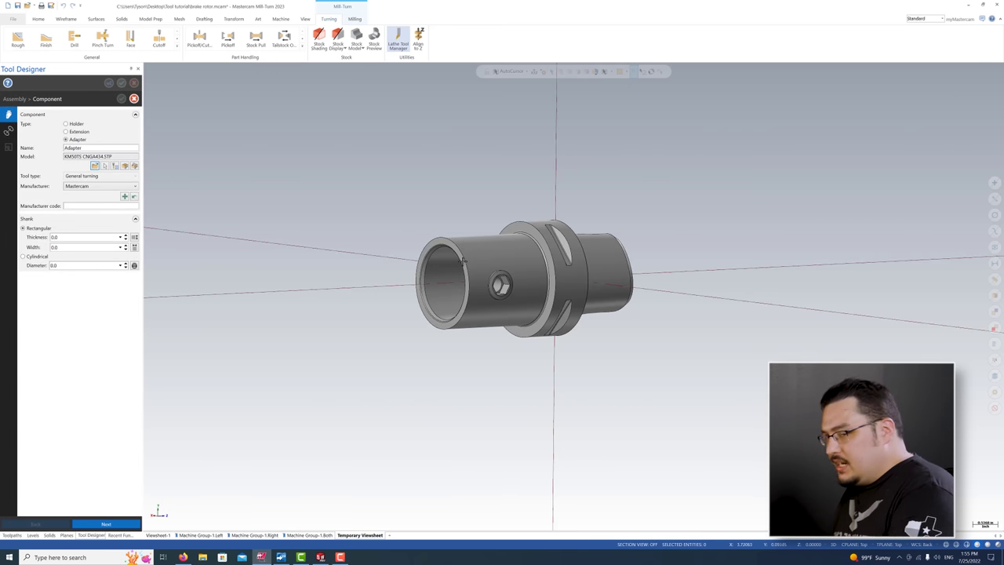
middle_drag(534, 172, 535, 173)
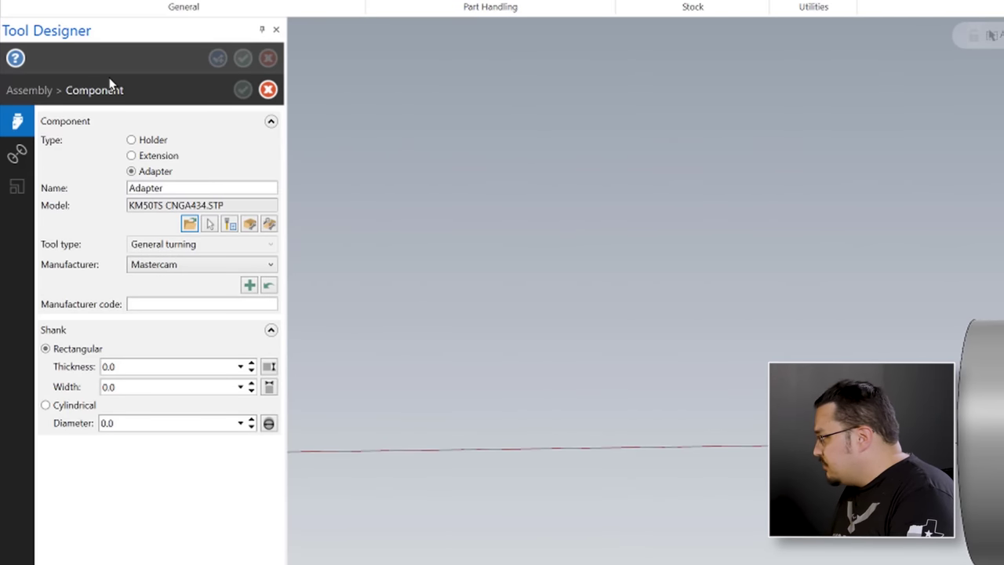
Step: Make the adapter shank cylindrical, with diameter 1.96654 picked from its round face
click(73, 349)
click(64, 406)
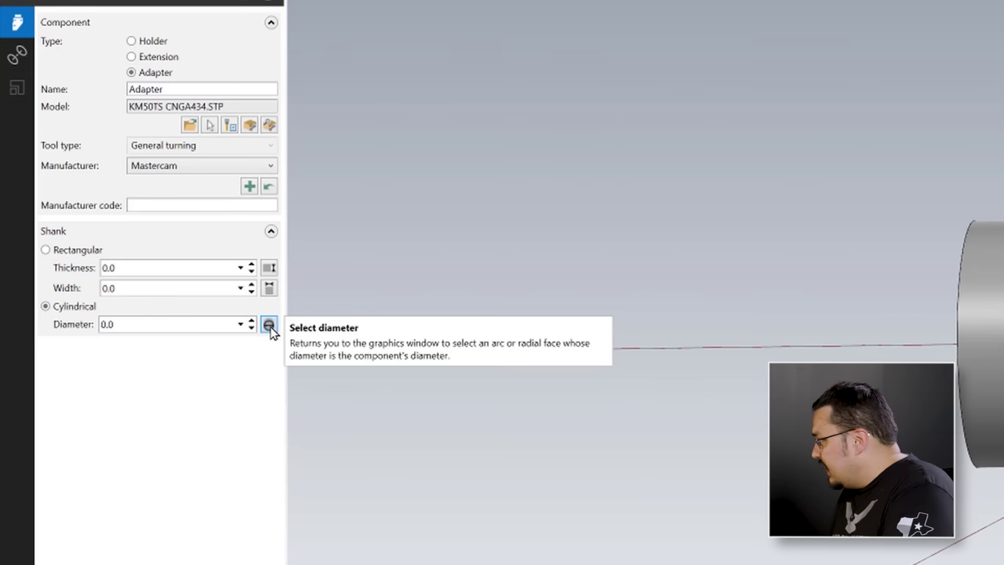
click(269, 324)
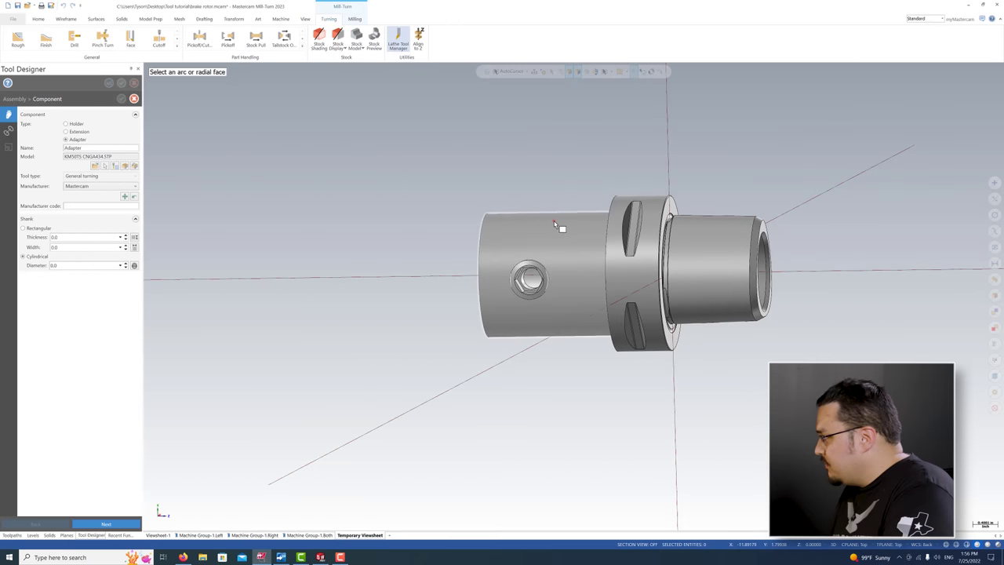
click(555, 225)
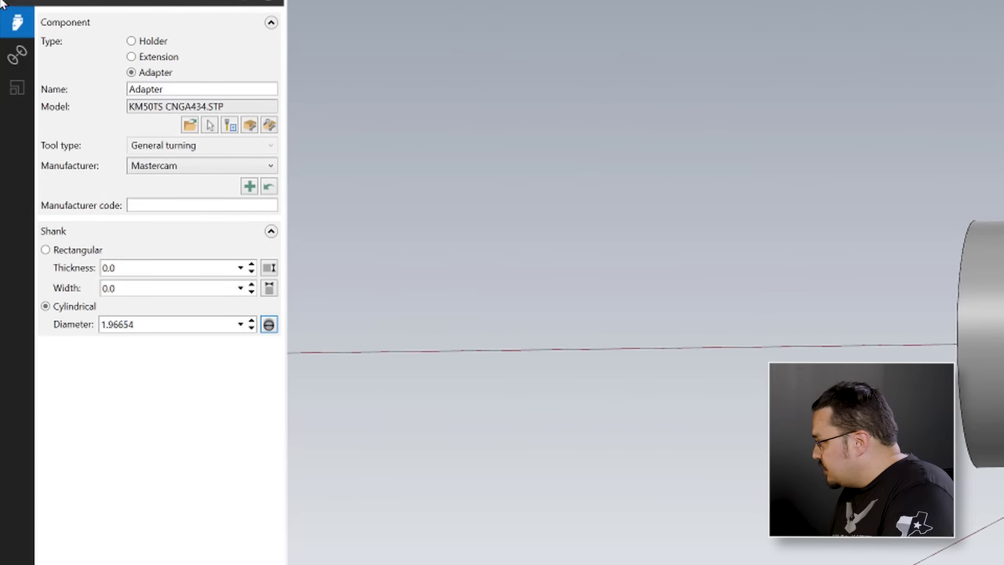
Step: Set the adapter's machine side connection plane on its end face
mouse_move(18, 55)
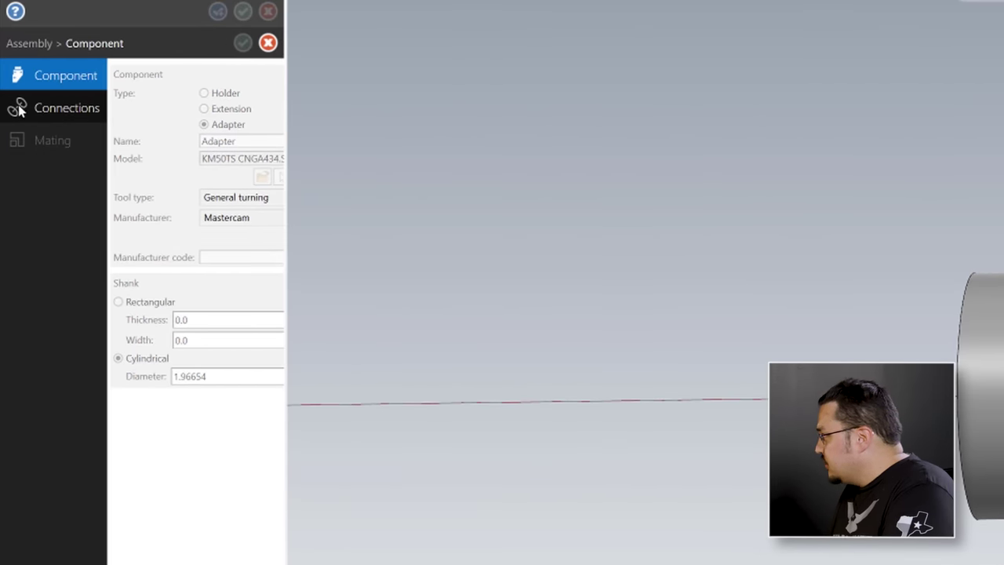
click(37, 110)
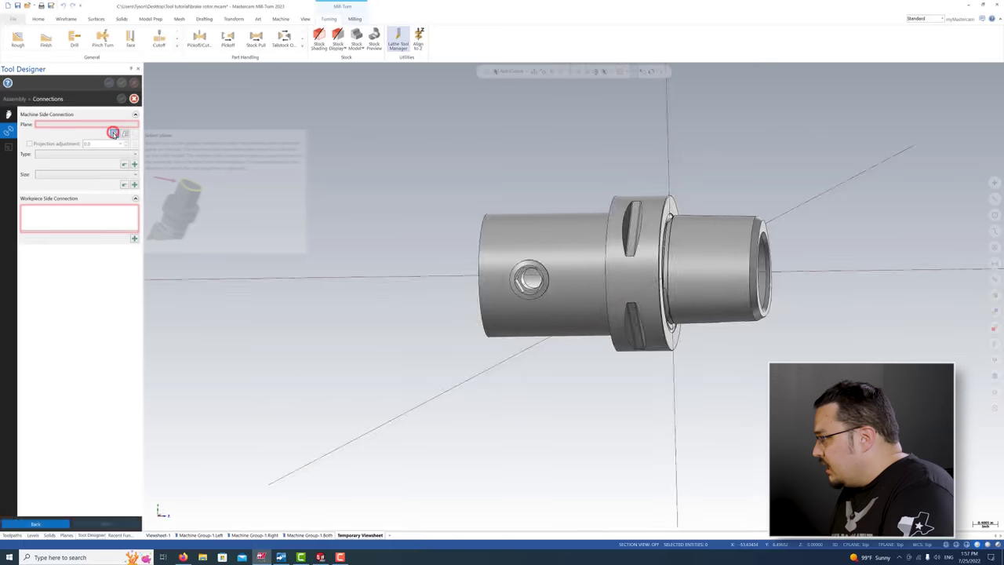
click(229, 114)
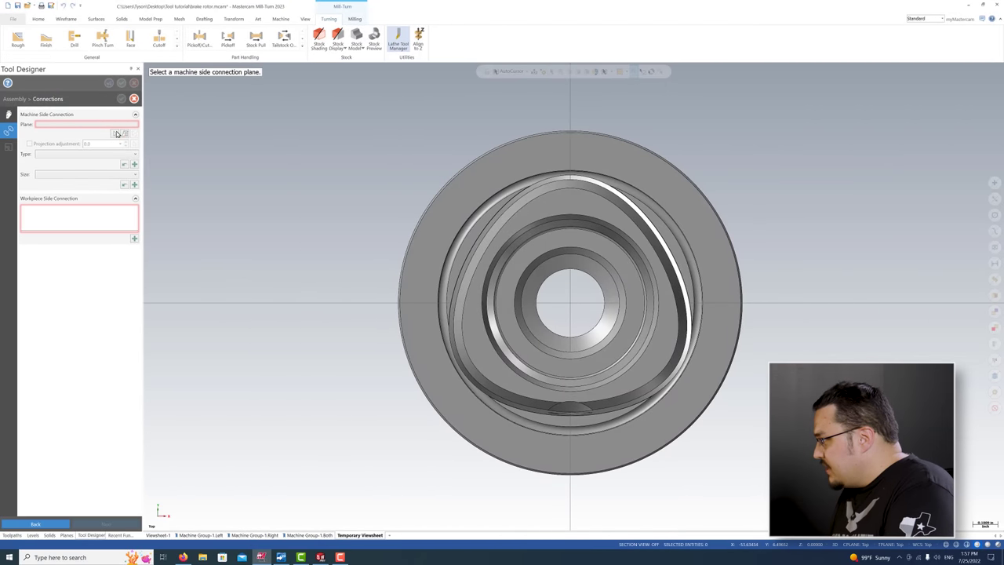
middle_drag(580, 126, 448, 325)
click(438, 315)
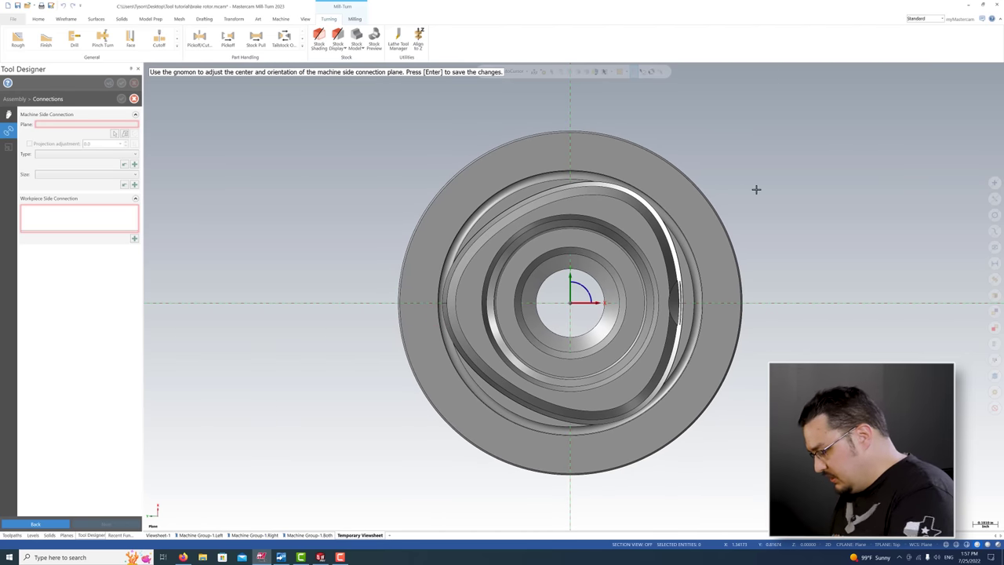
key(Return)
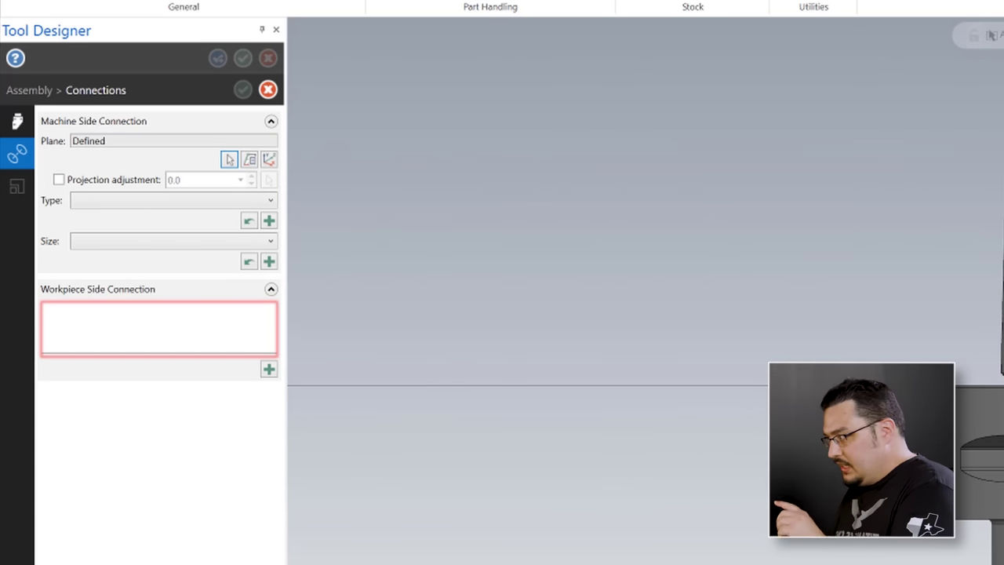
Step: Add a workpiece side connection plane on the adapter's bore face
click(269, 369)
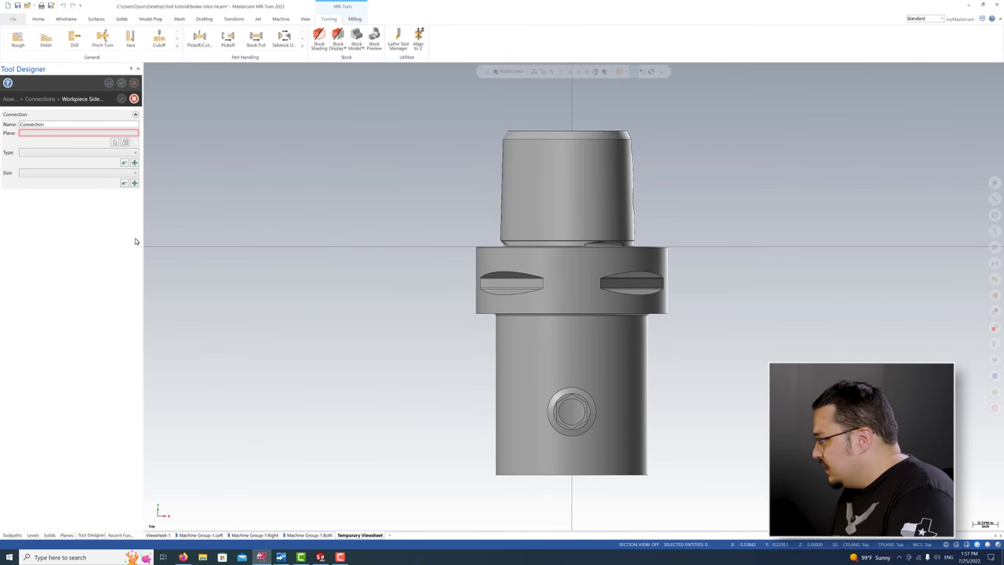
middle_drag(243, 209, 564, 211)
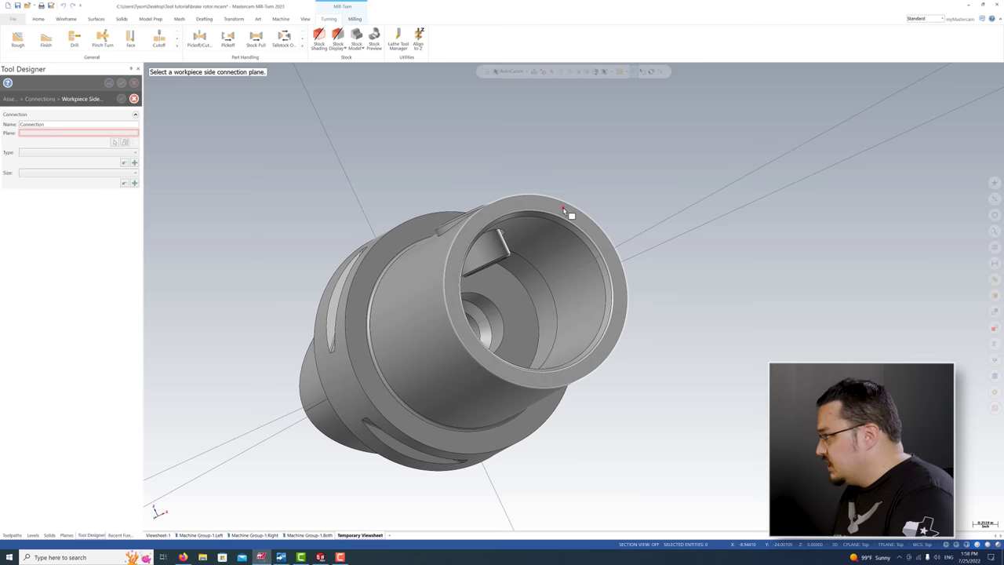
click(563, 210)
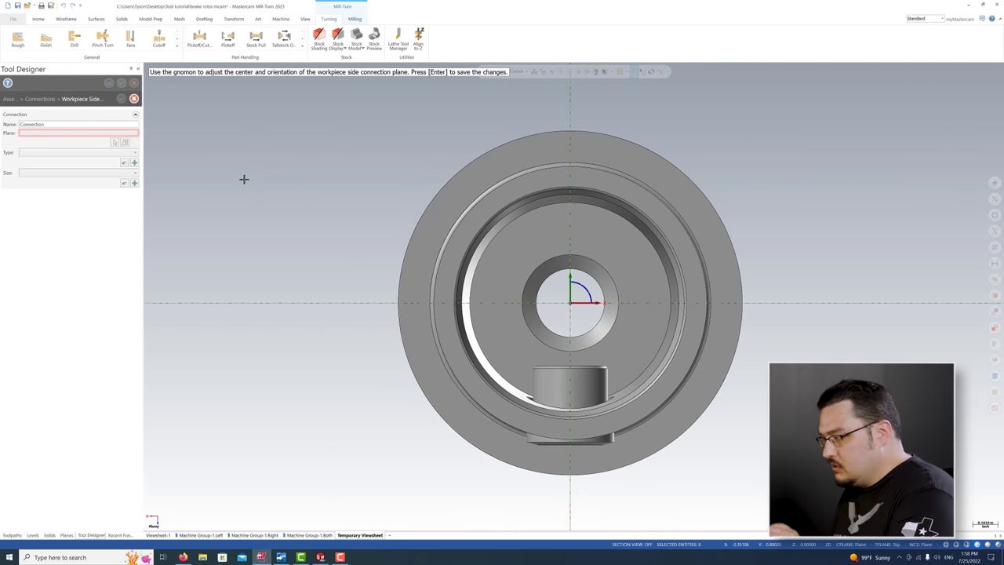
key(Return)
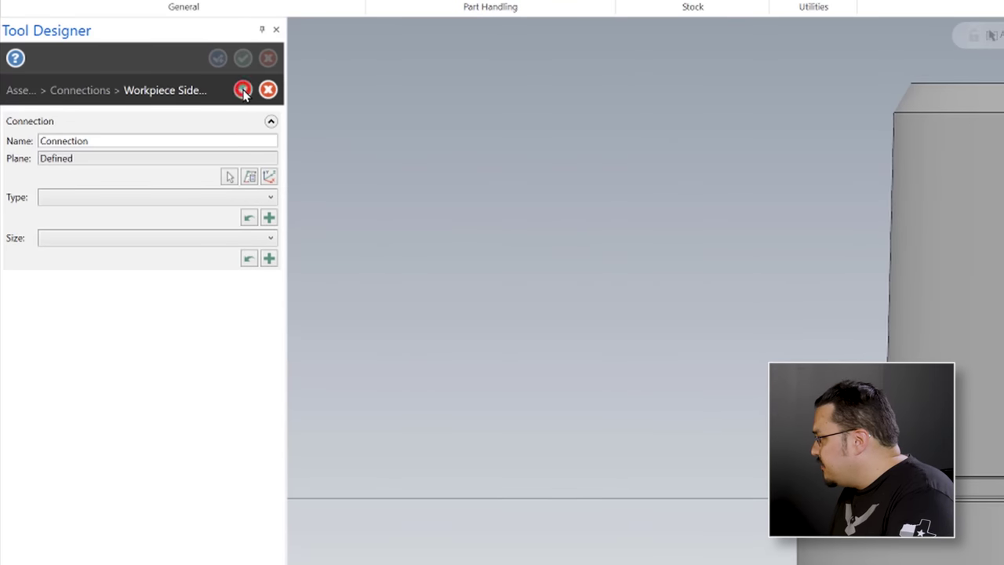
Step: Confirm the connections and finish the adapter component
click(243, 91)
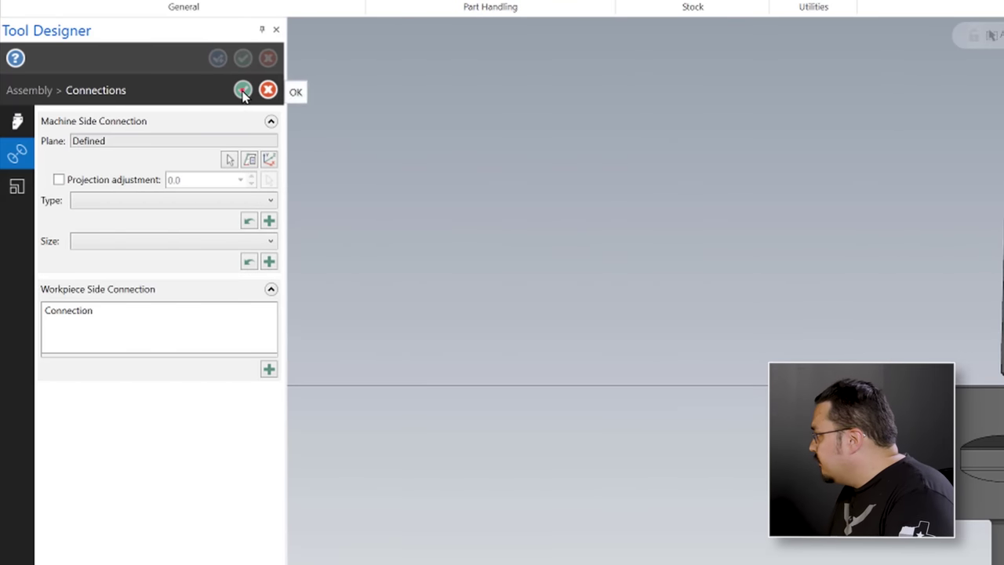
click(243, 91)
click(17, 186)
click(15, 155)
click(244, 90)
Step: Define a new component on the adapter's connection and load KM50TS CNGA434 from file
right_click(111, 151)
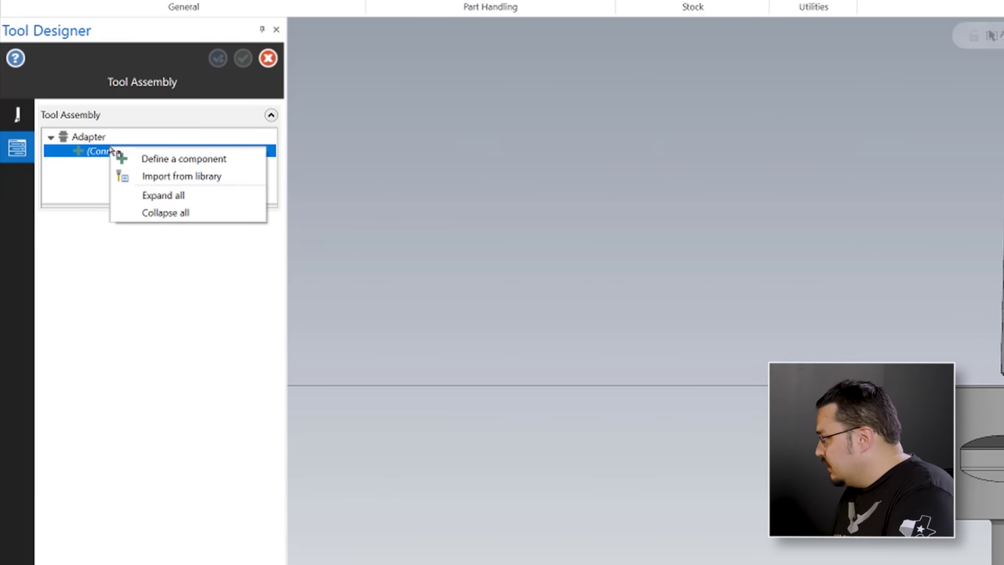
click(166, 160)
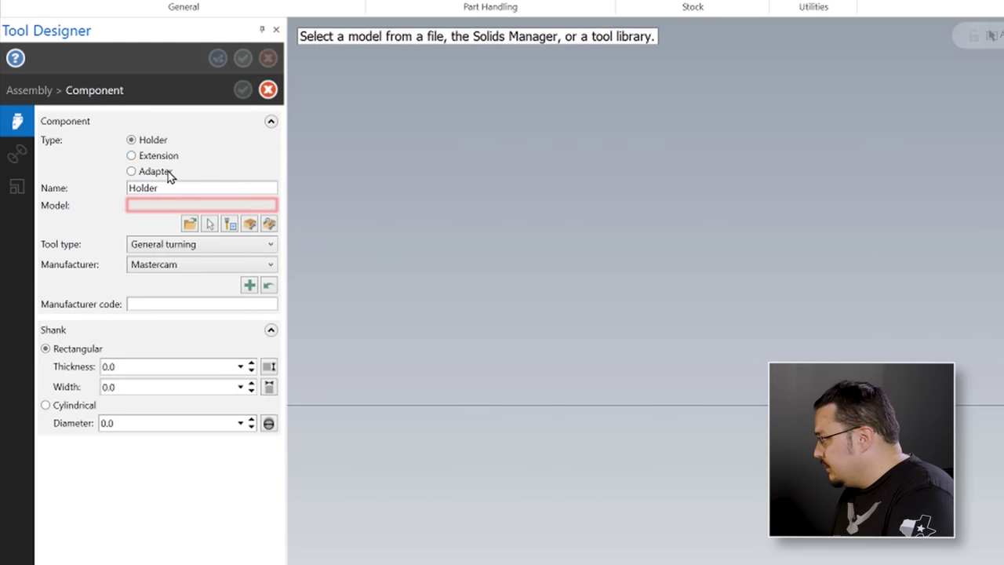
click(189, 224)
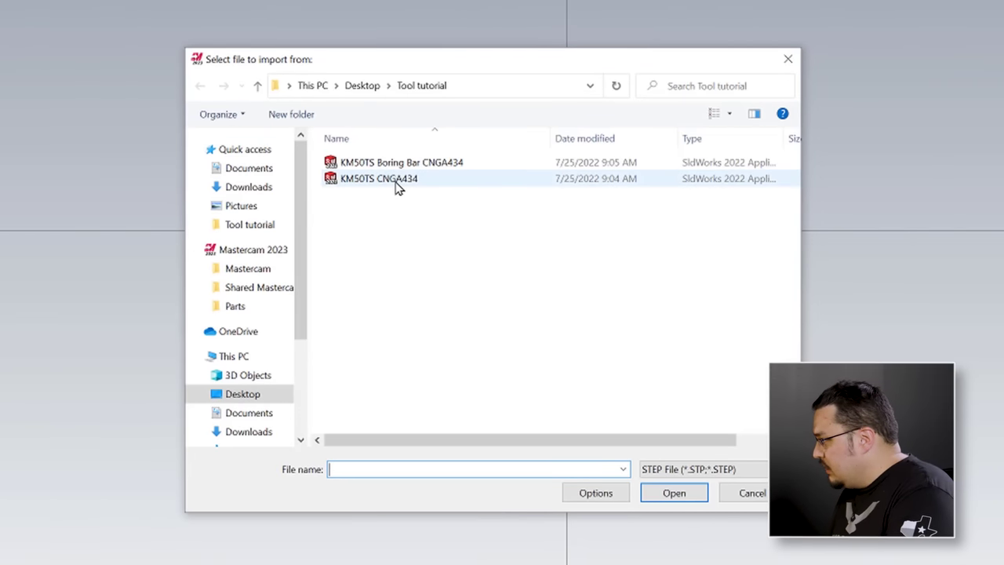
double_click(398, 182)
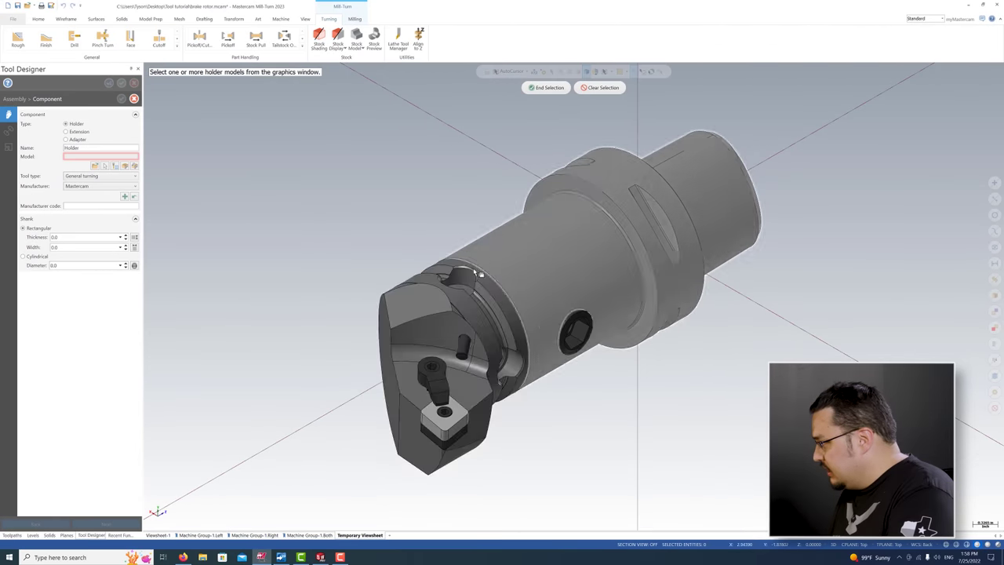
Step: Pick the cutting-head solid as the Holder model
click(443, 299)
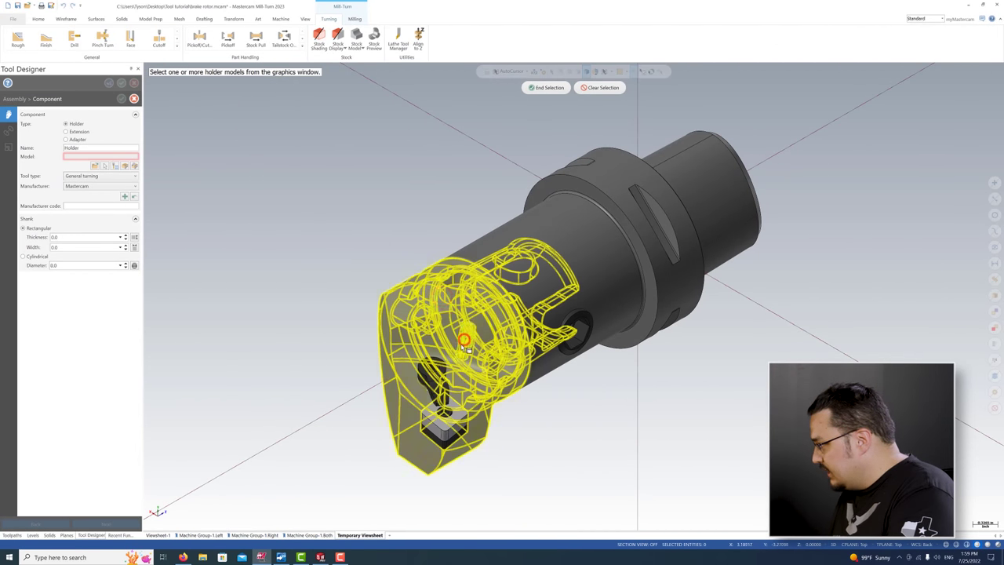
mouse_move(469, 432)
middle_down()
mouse_move(471, 448)
mouse_move(461, 444)
middle_up()
scroll(445, 447, up, 2)
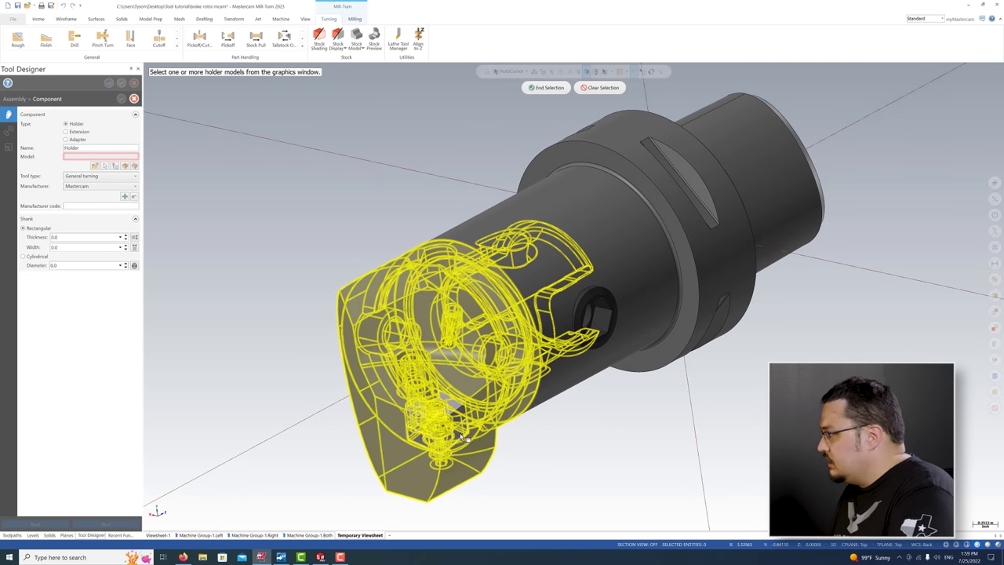
click(546, 88)
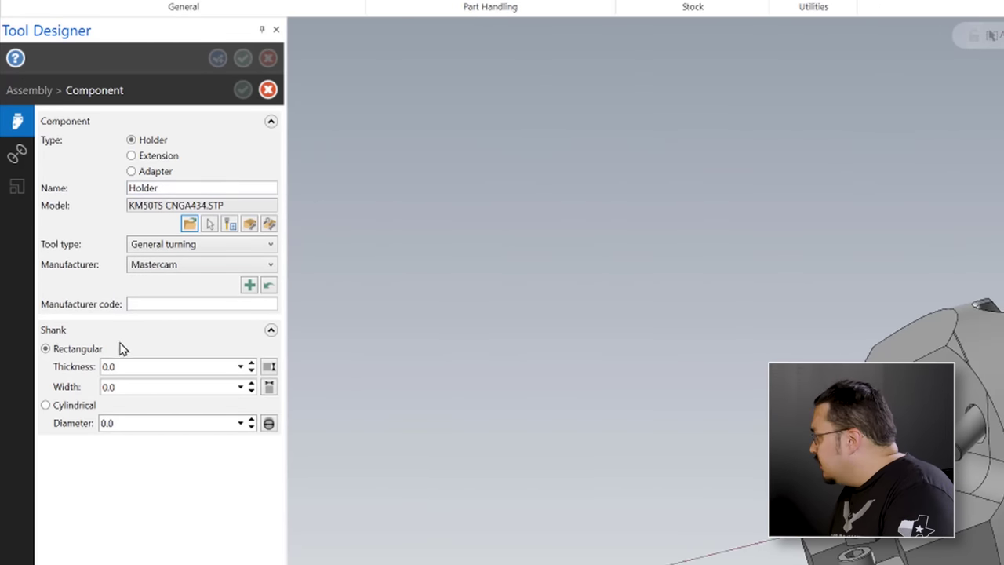
Step: Take the holder's diameter from its radial face and set its machine-side connection plane on the end face
click(269, 423)
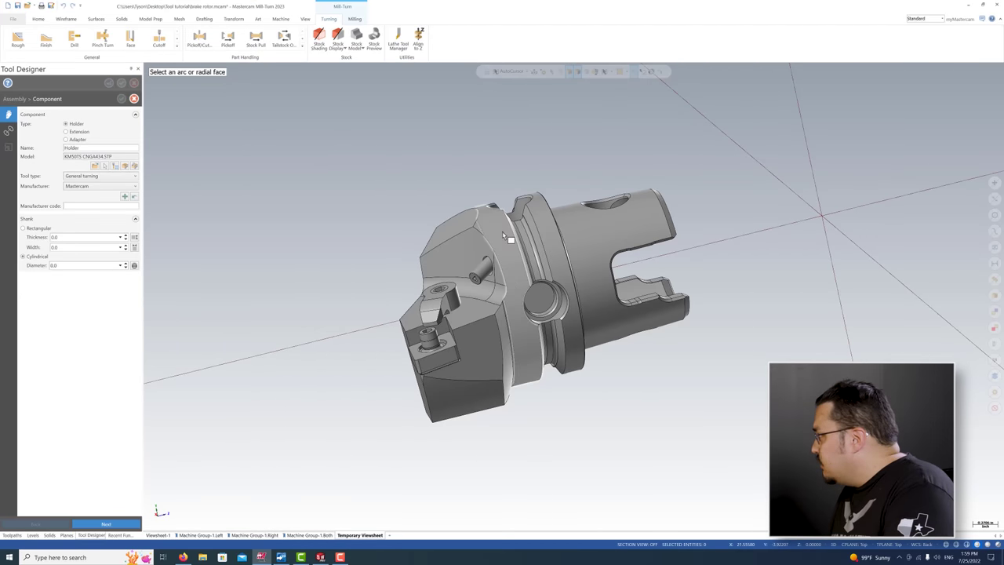
click(502, 232)
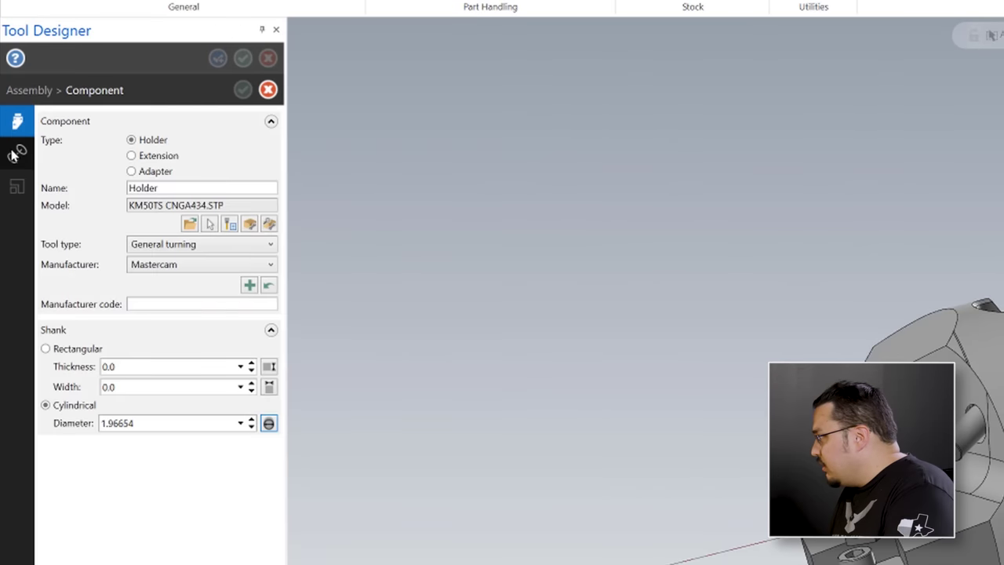
click(7, 130)
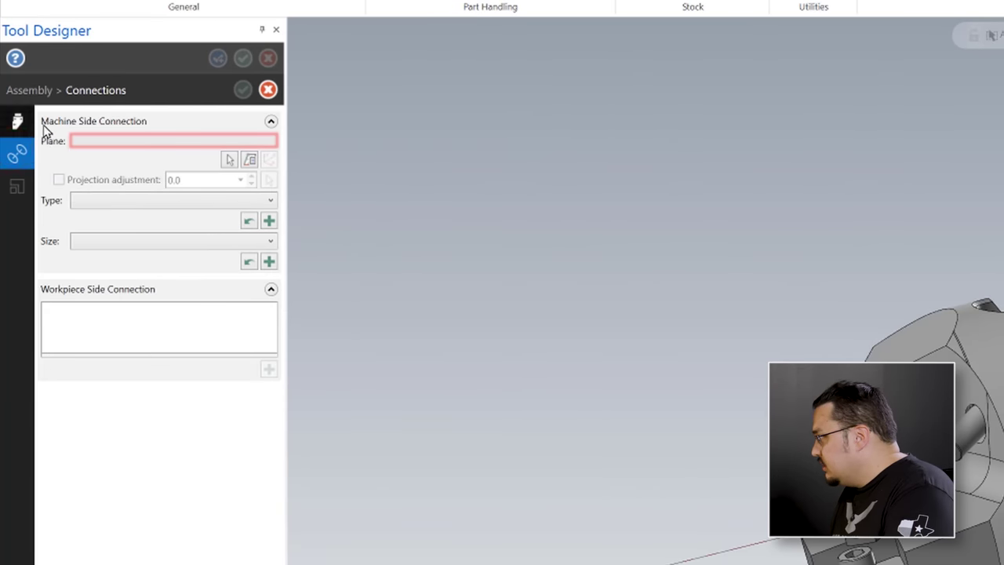
click(231, 163)
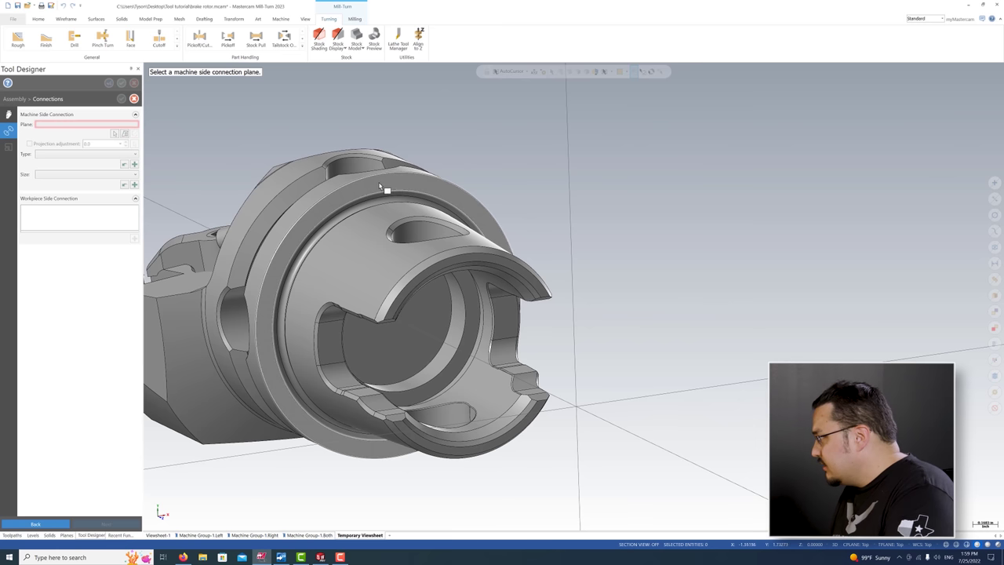
click(402, 180)
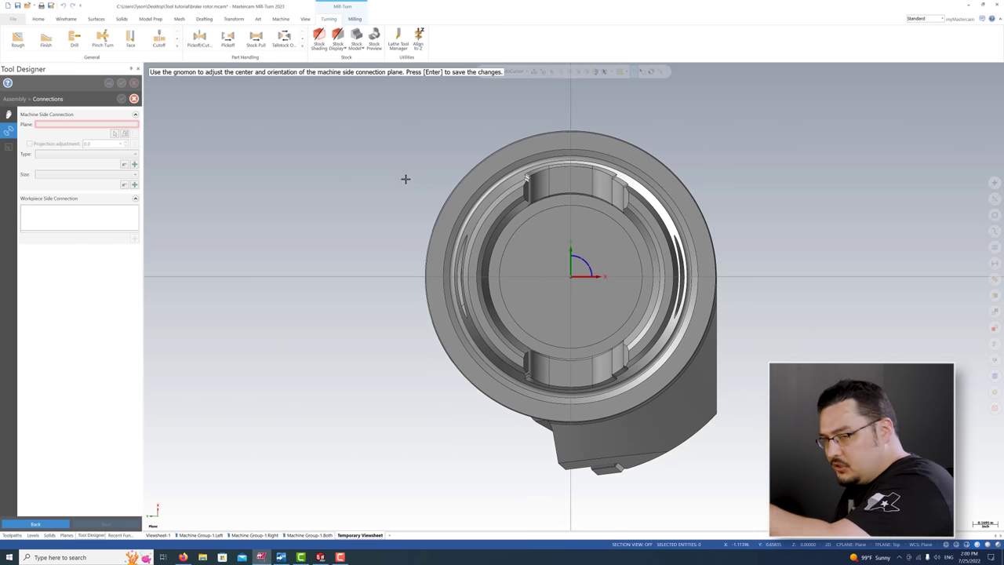
key(Return)
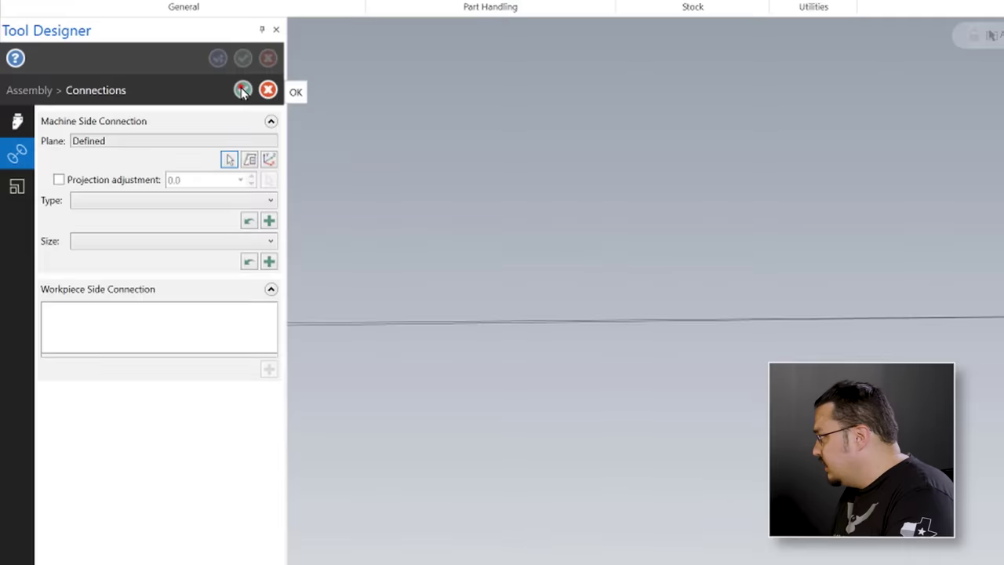
click(121, 99)
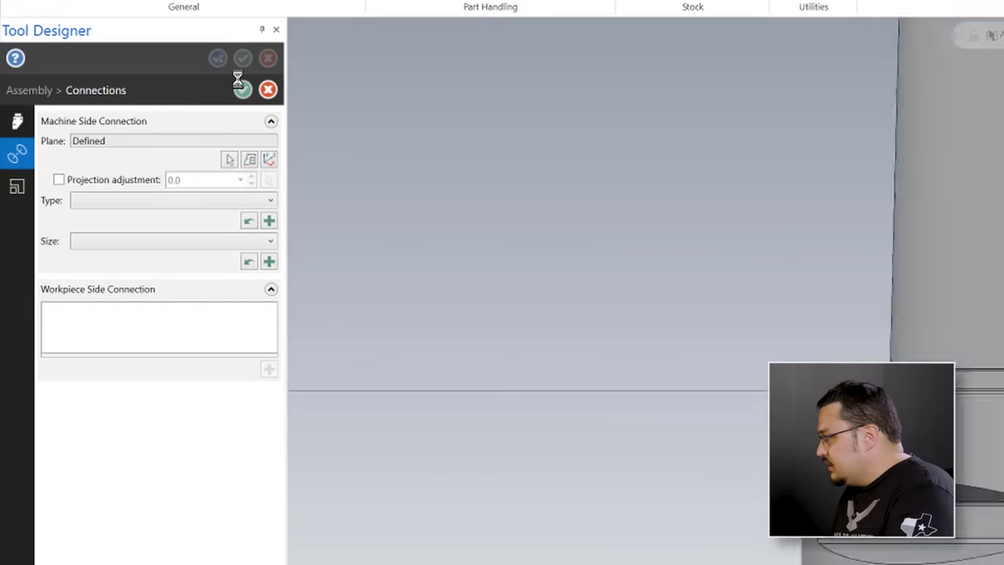
Step: Define a right-hand insert under the holder from the KM50TS CNGA434.STP model
mouse_move(131, 162)
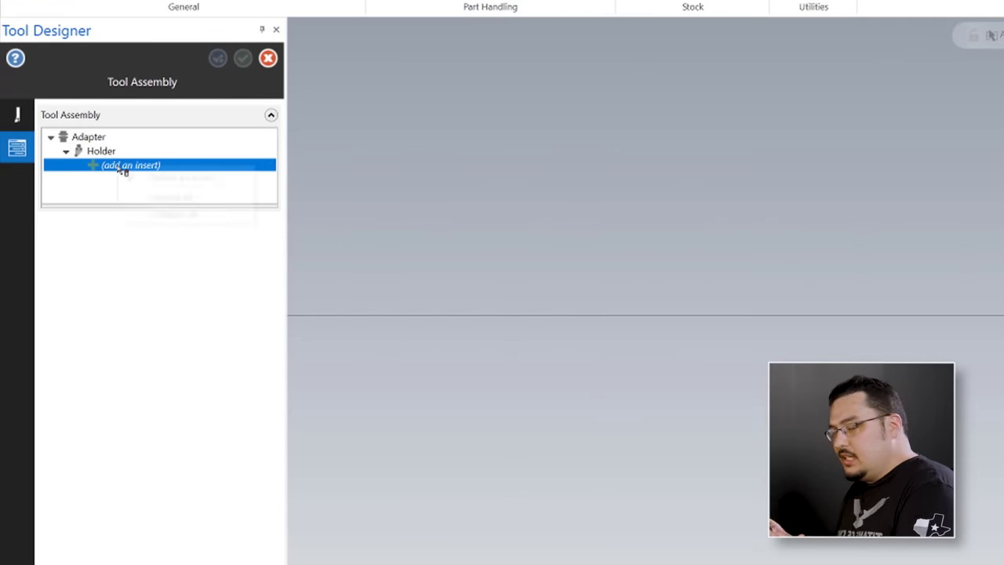
right_click(122, 168)
right_click(144, 178)
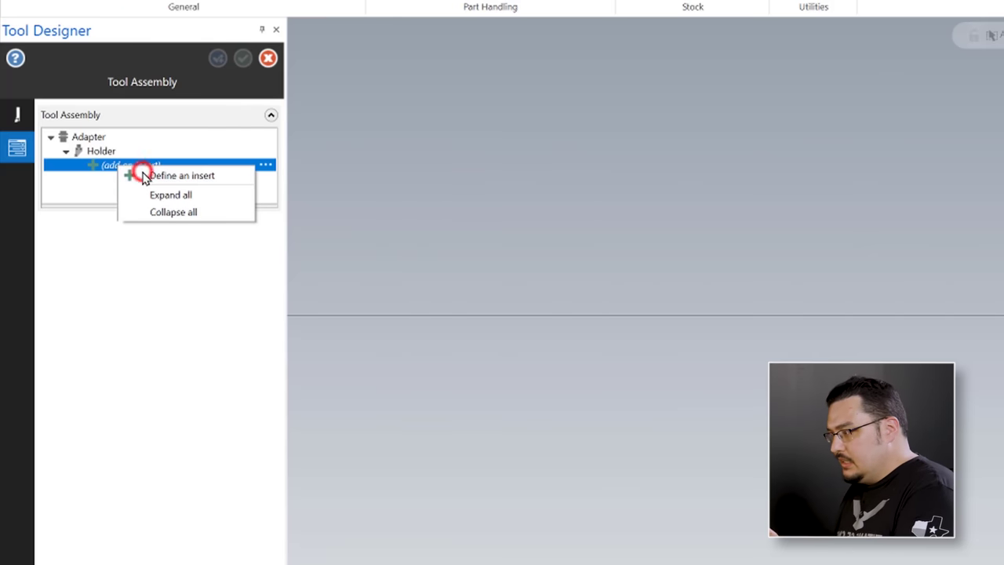
right_click(143, 178)
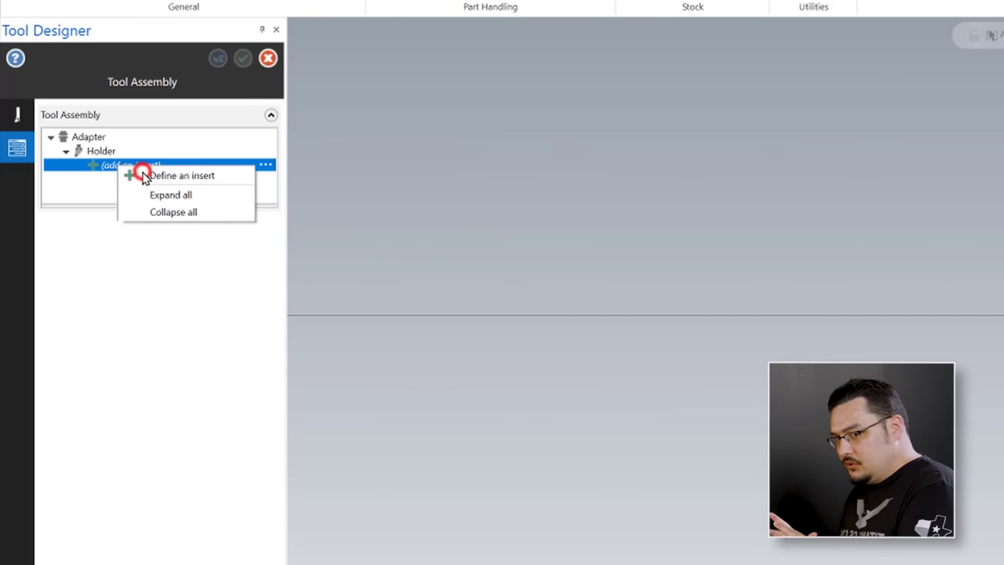
click(149, 177)
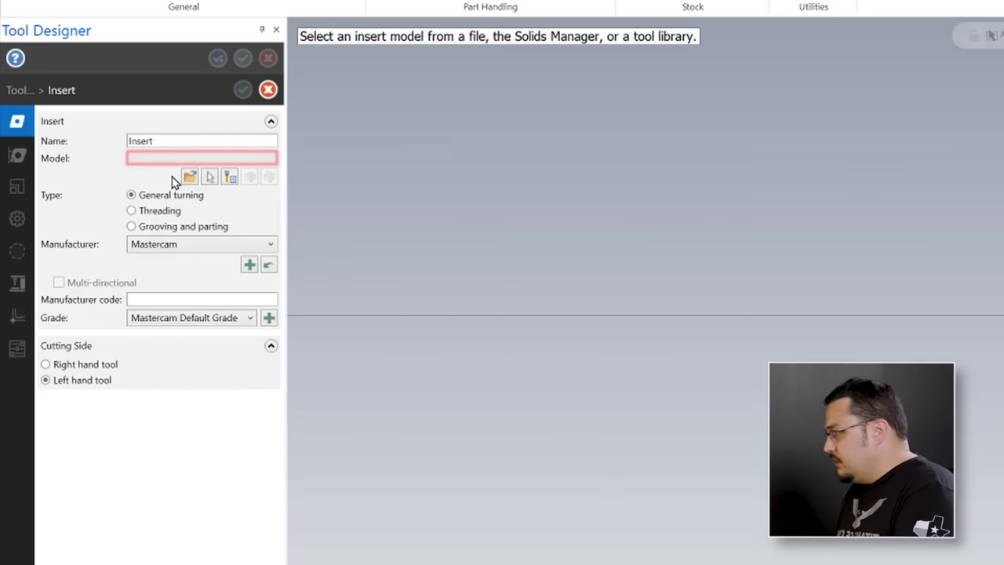
click(188, 175)
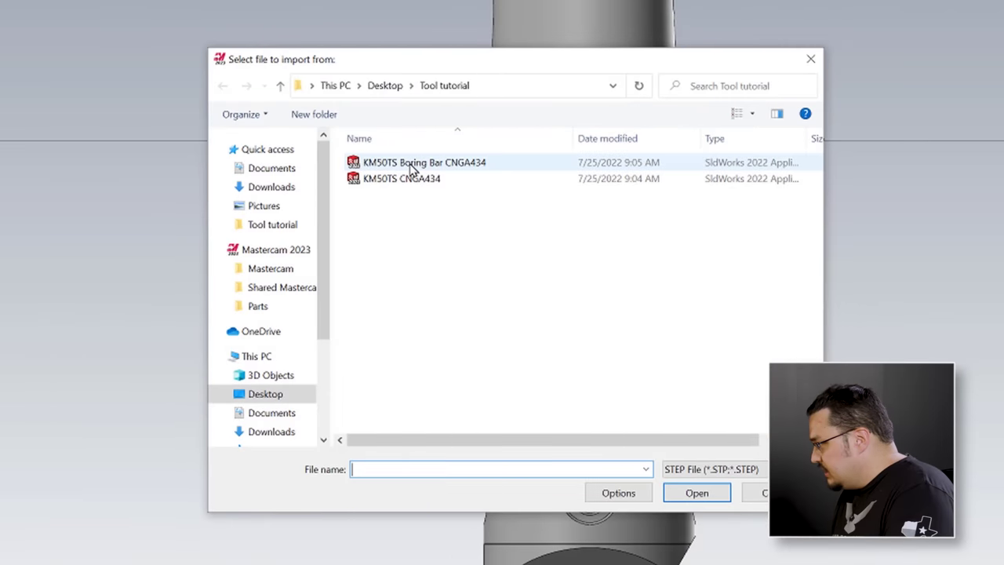
click(396, 179)
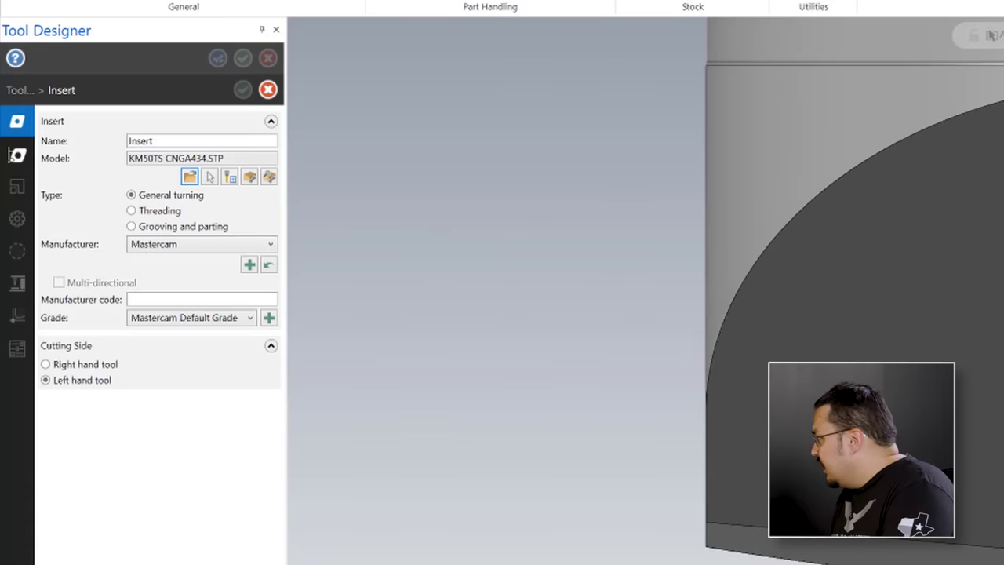
click(61, 365)
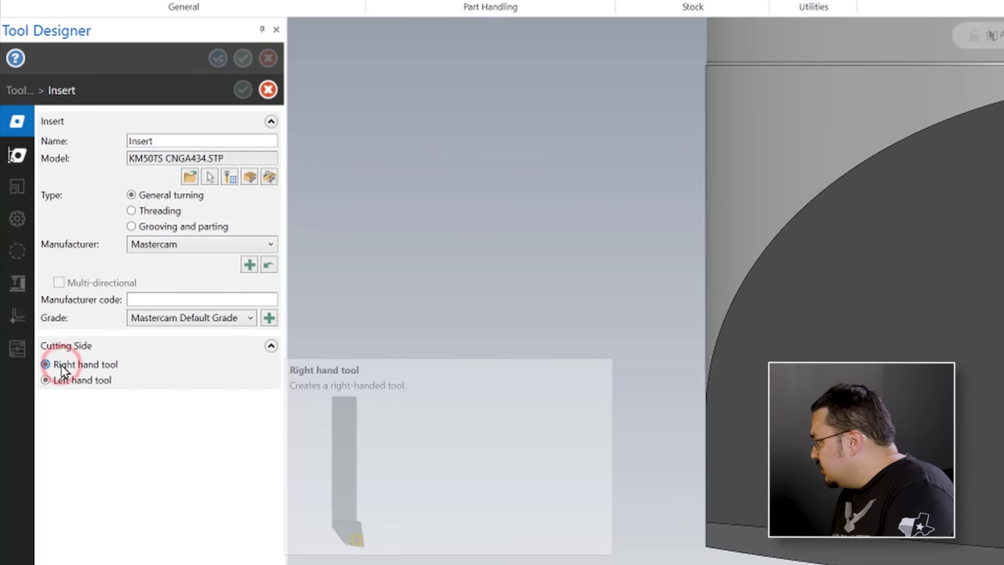
click(19, 153)
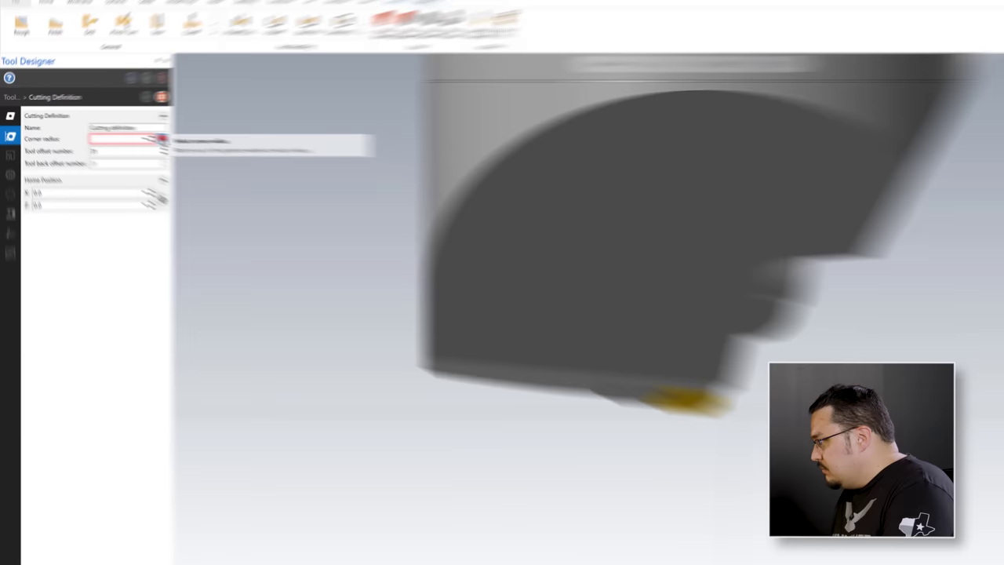
Step: Set the insert's corner radius to 0.0625 from its corner arc
click(270, 161)
middle_drag(204, 157, 558, 412)
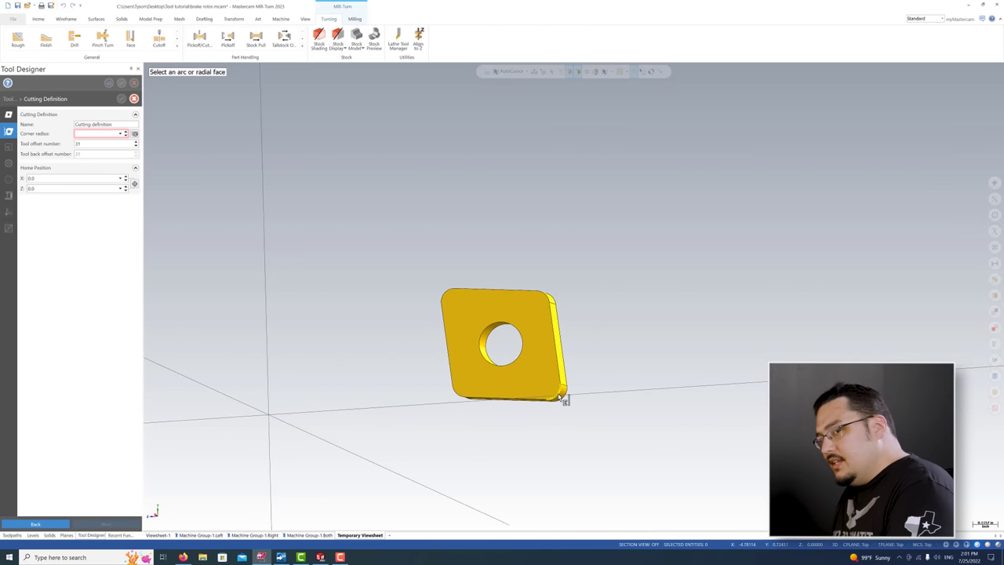
click(557, 401)
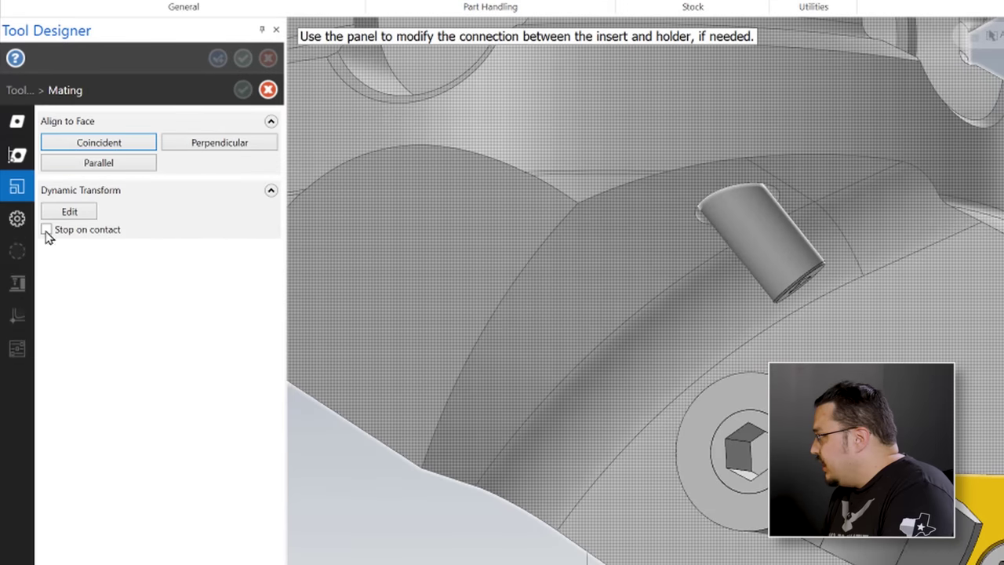
Step: On the Setup page, define the cutting plane on the tool body's flat round face
mouse_move(17, 218)
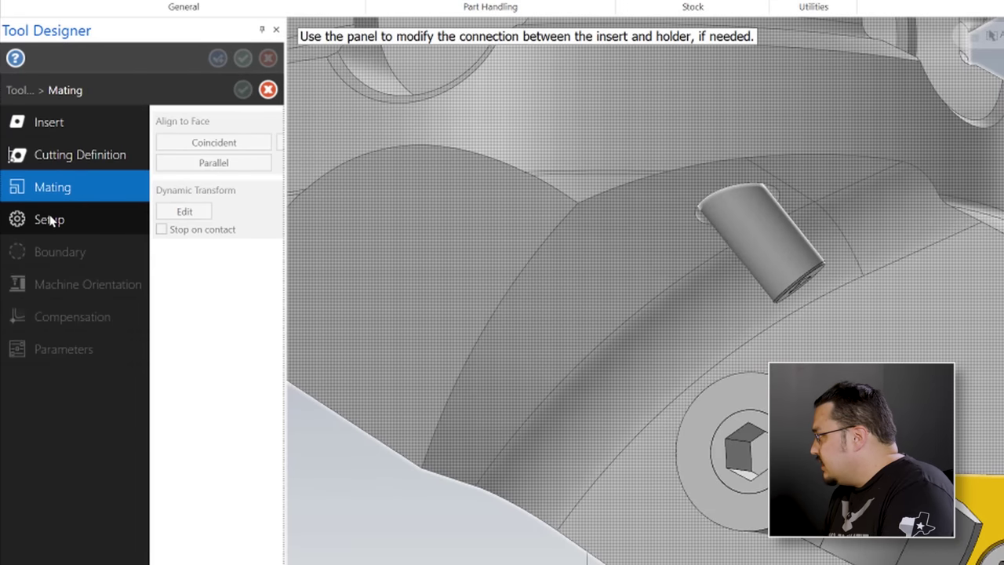
click(49, 220)
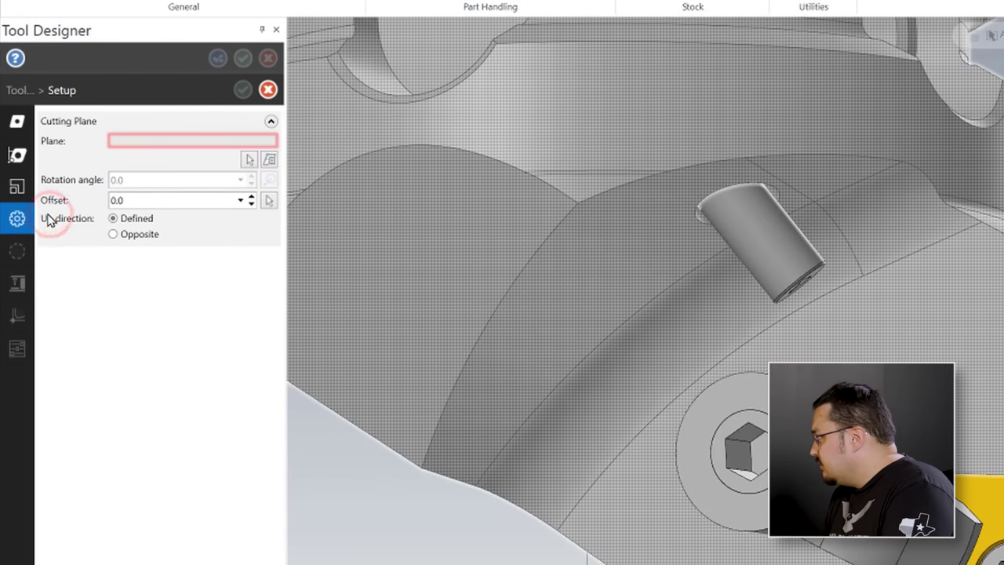
click(249, 159)
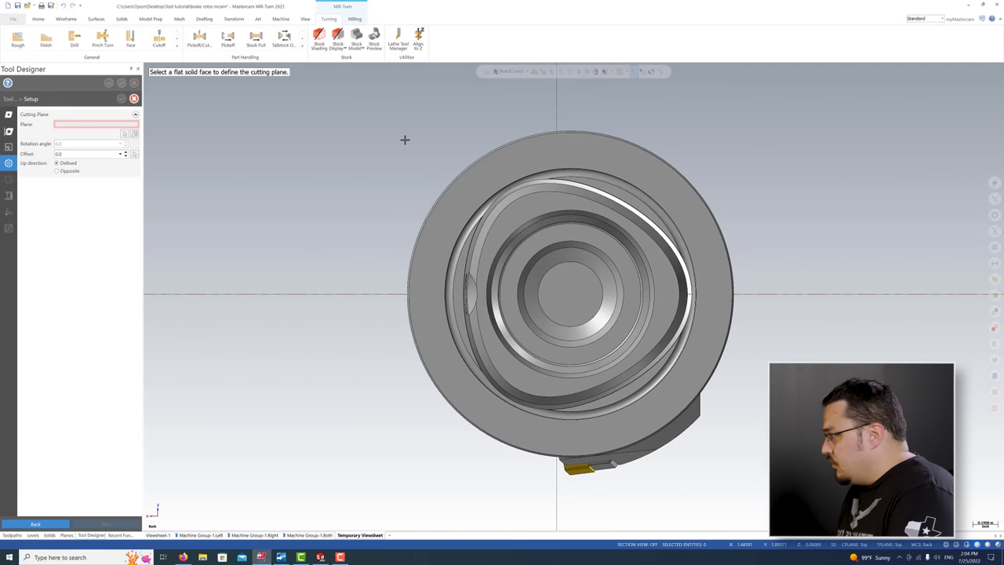
middle_drag(403, 140, 439, 314)
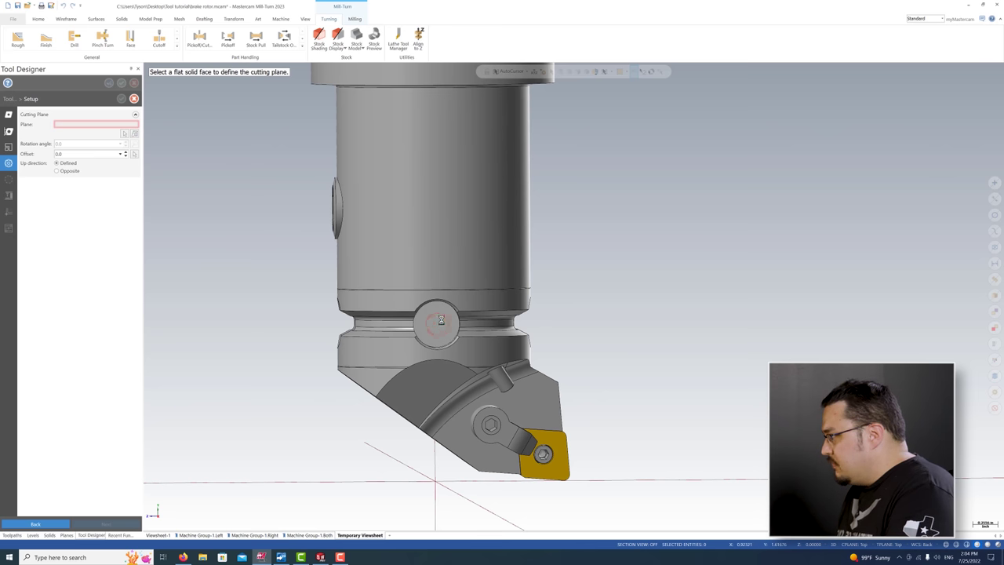
click(430, 320)
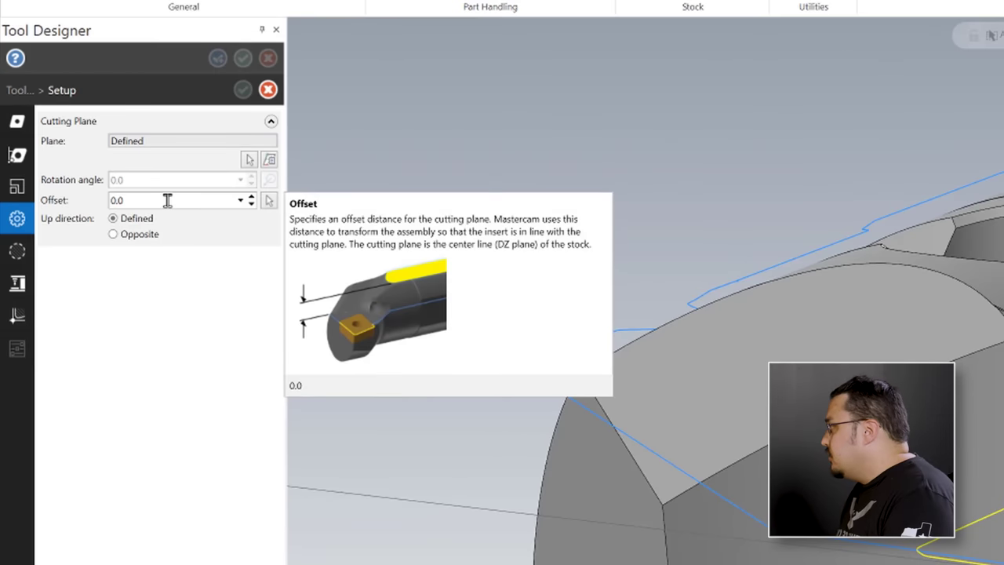
Step: Offset the cutting plane to -0.6903 at the insert corner and check it in Top and Front views
click(269, 202)
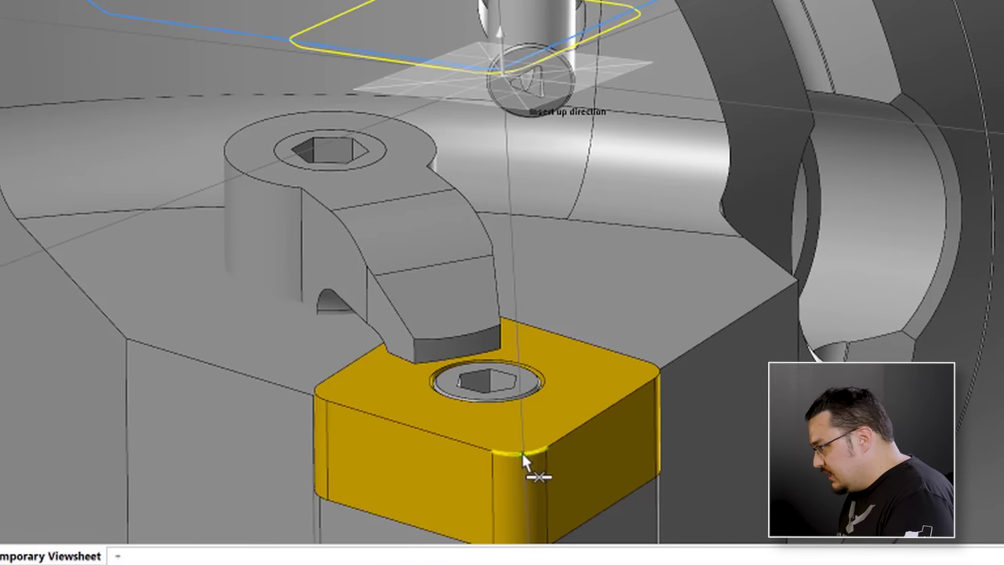
click(521, 450)
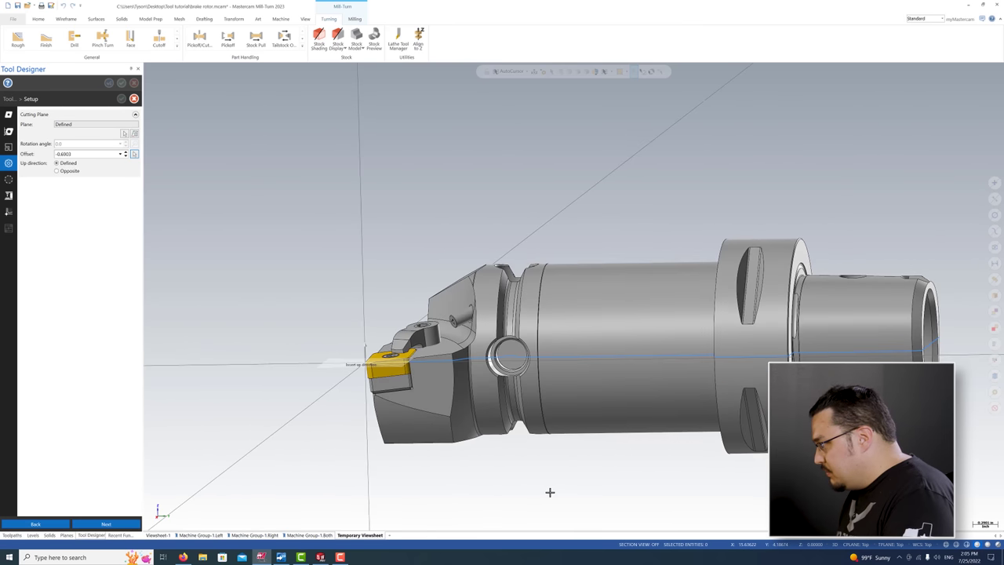
right_click(352, 259)
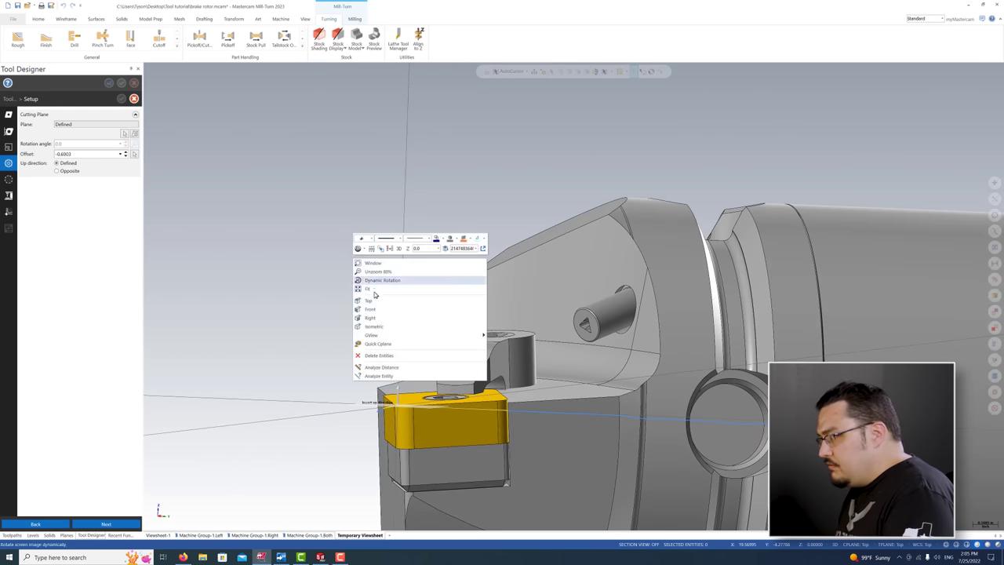
click(373, 300)
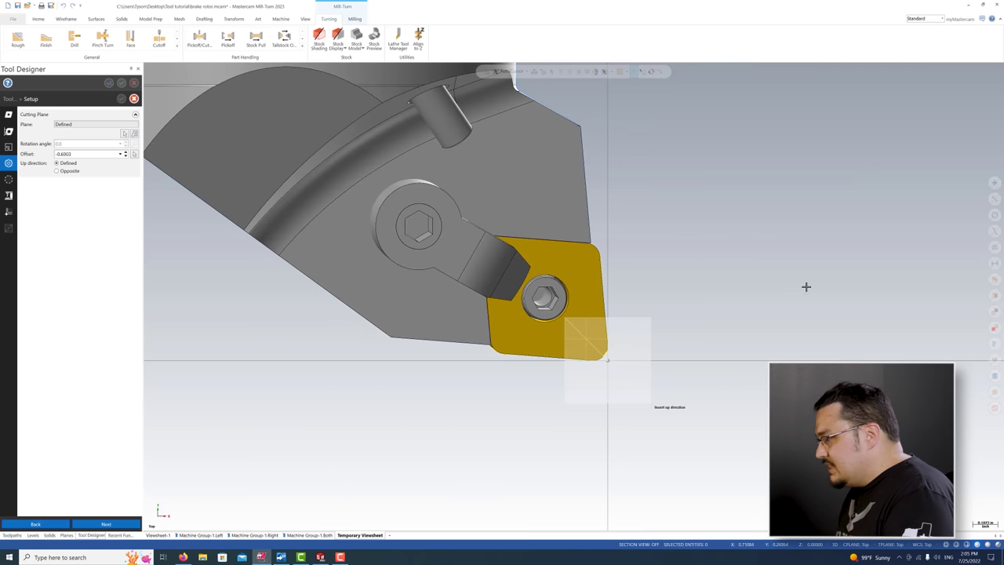
right_click(767, 281)
click(786, 328)
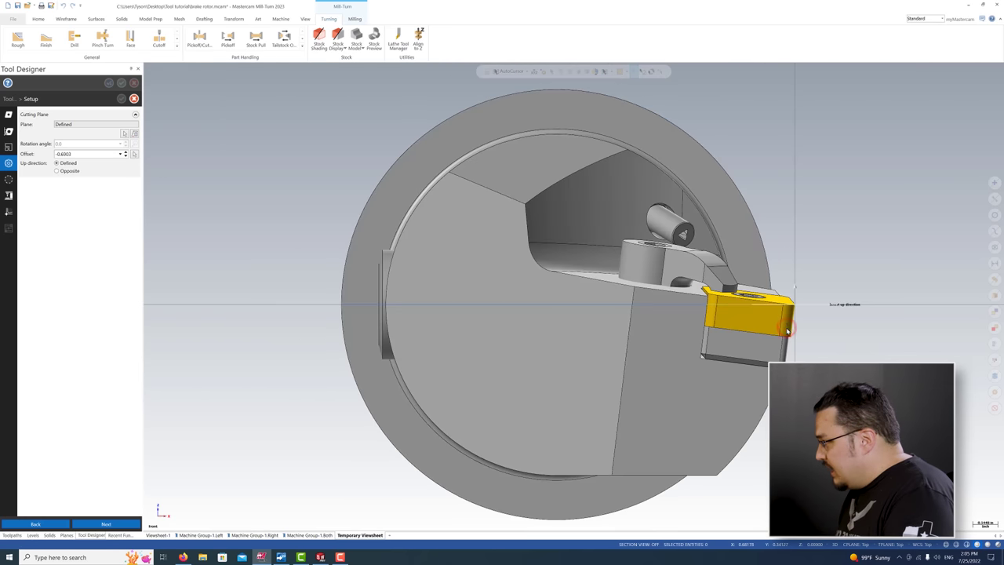
right_click(833, 241)
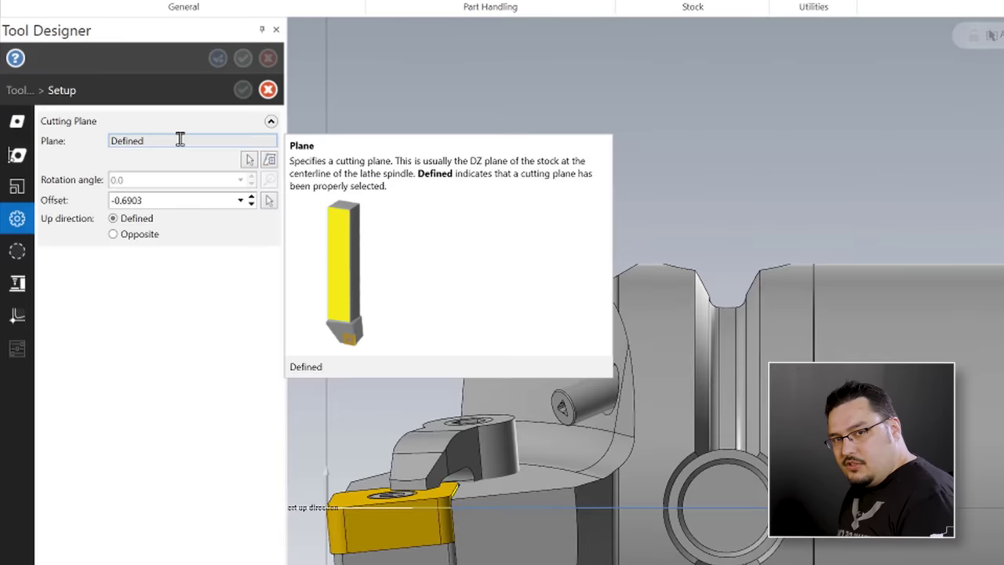